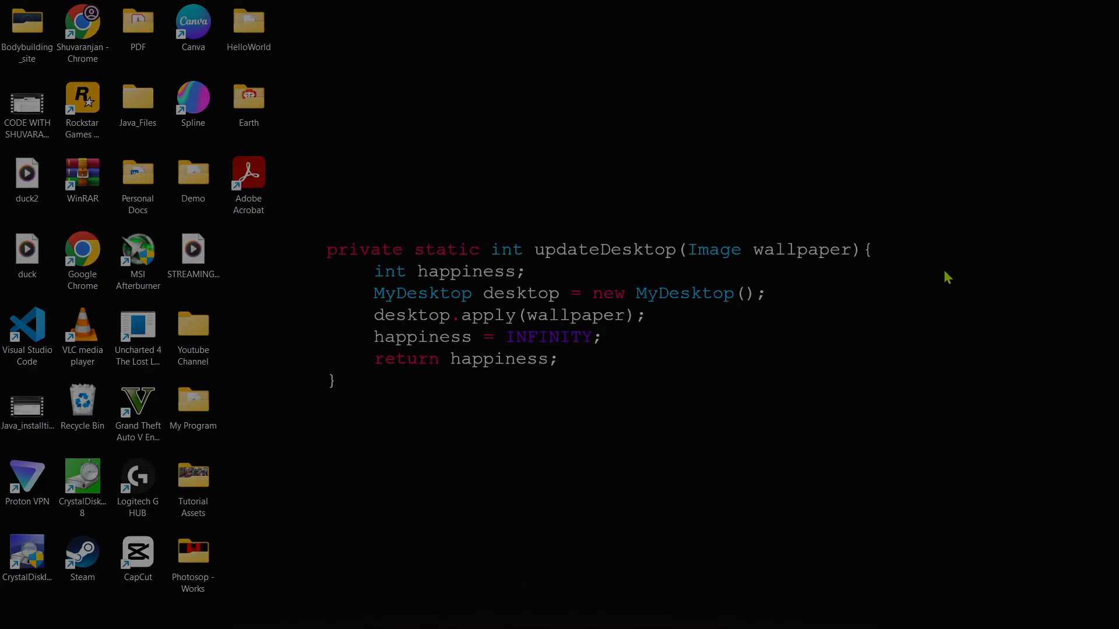
Step: Switch to the Brave browser and search the web for "intellij idea"
mouse_move(583, 628)
click(744, 622)
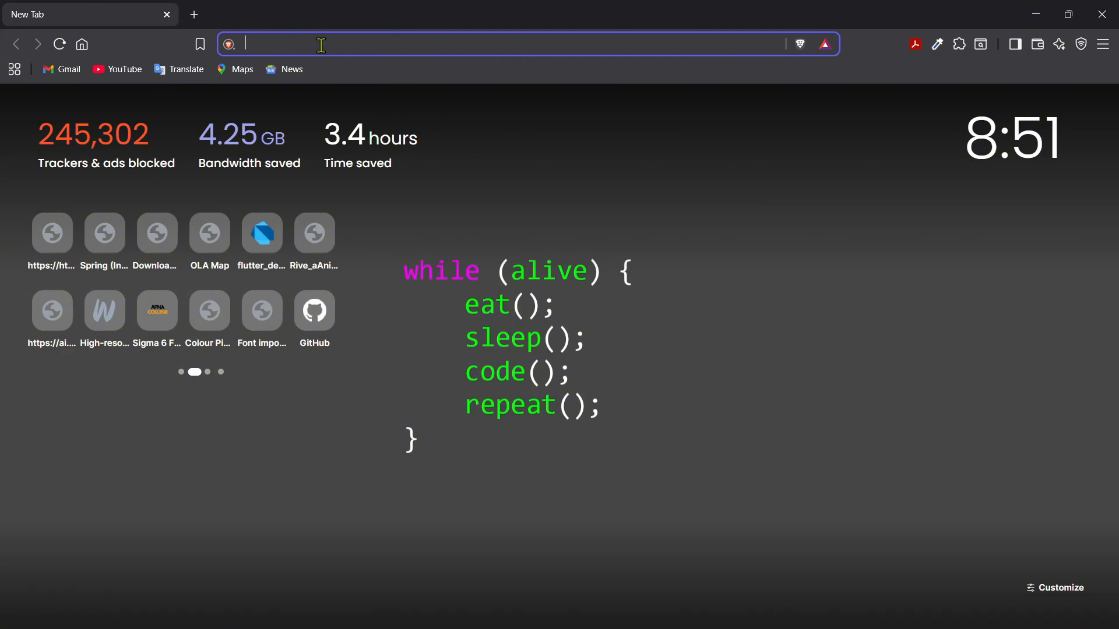
text(inte)
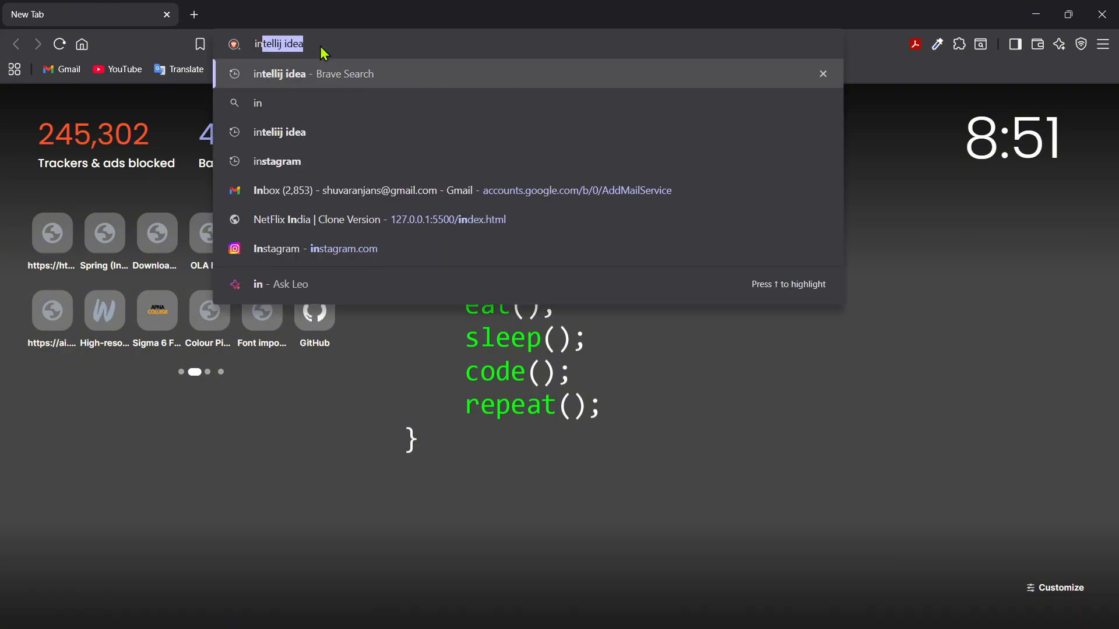
text(lli)
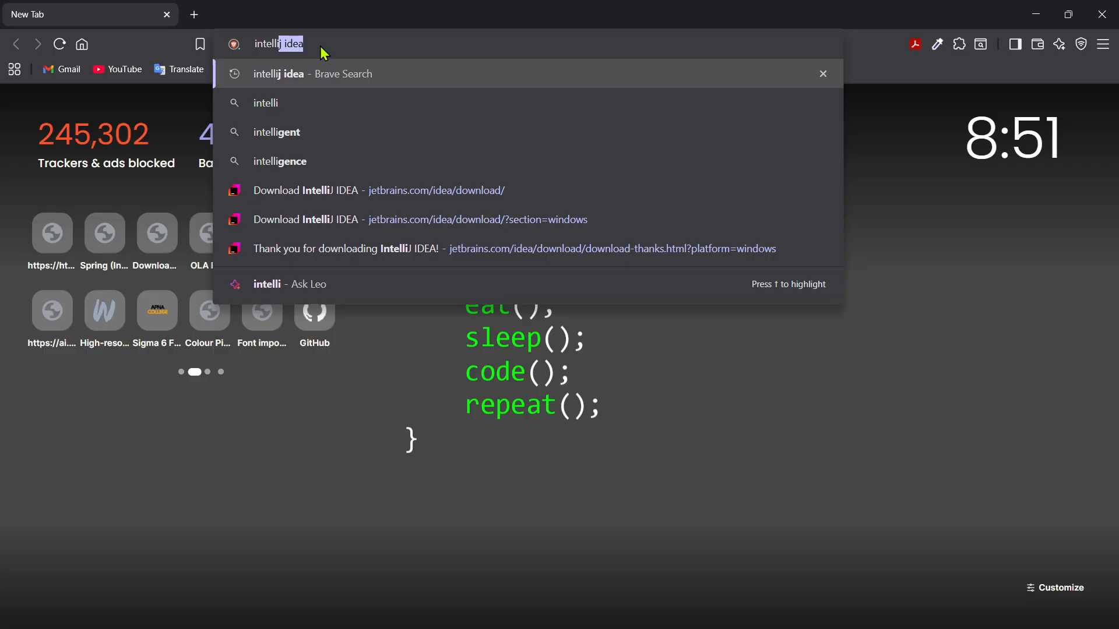
key(BackSpace)
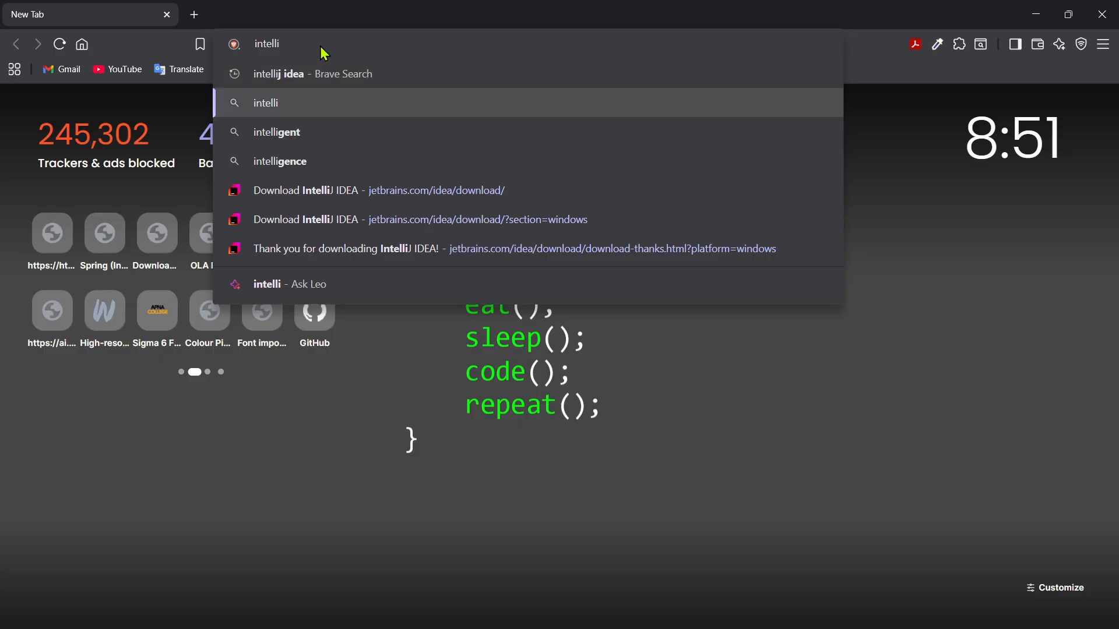
text(j idea)
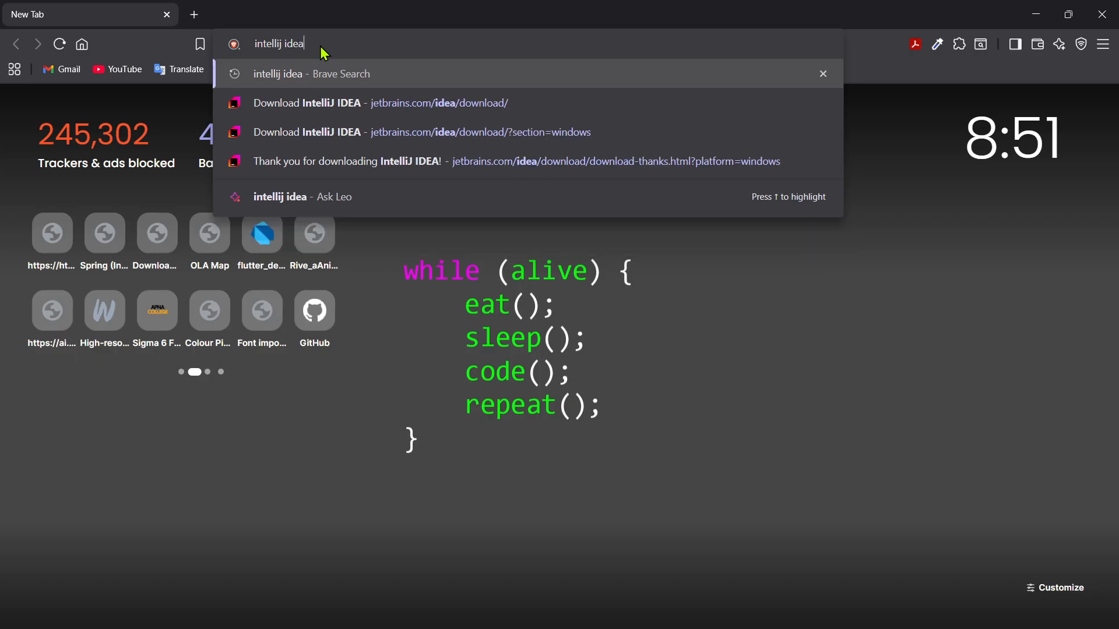
key(Return)
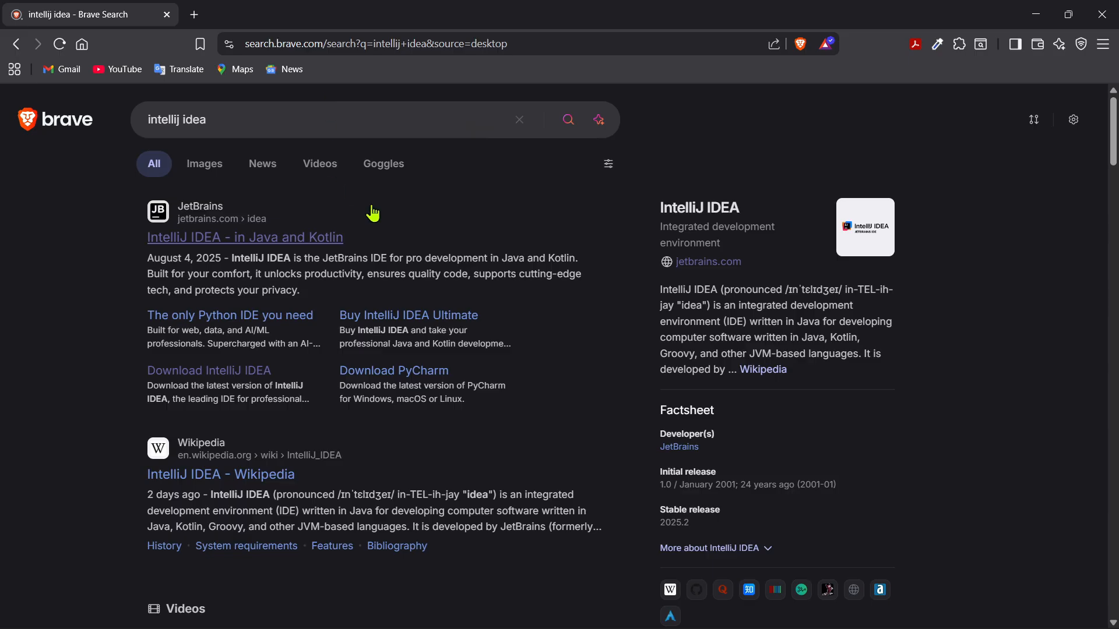
Step: Open the JetBrains download page for IntelliJ IDEA and save the Windows .exe installer of the Ultimate edition to New Volume (D:)
click(228, 378)
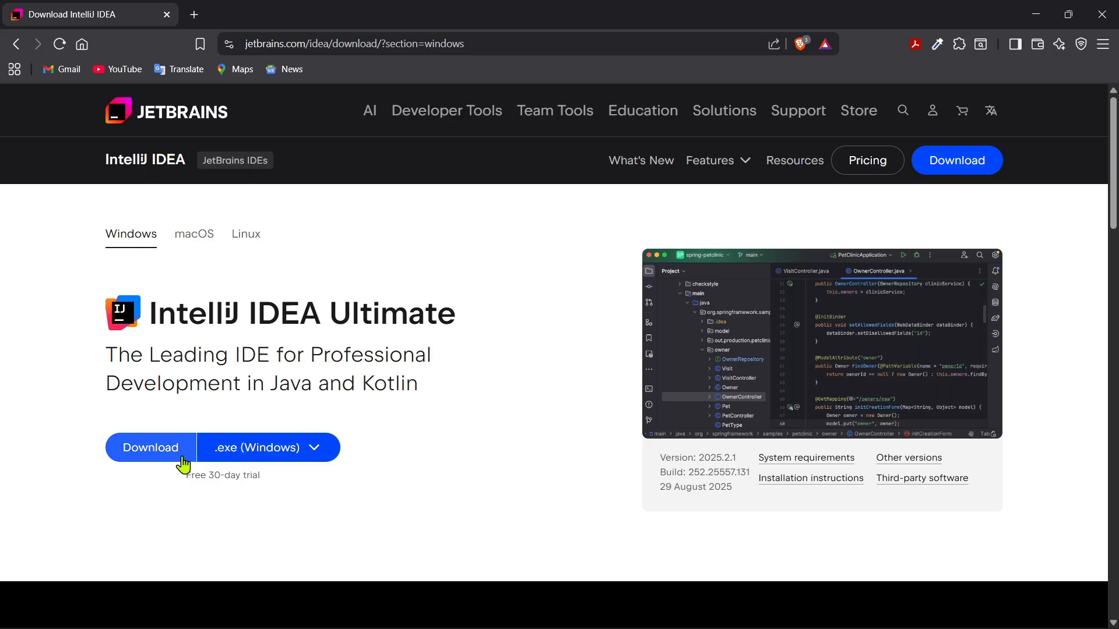
scroll(455, 395, down, 2)
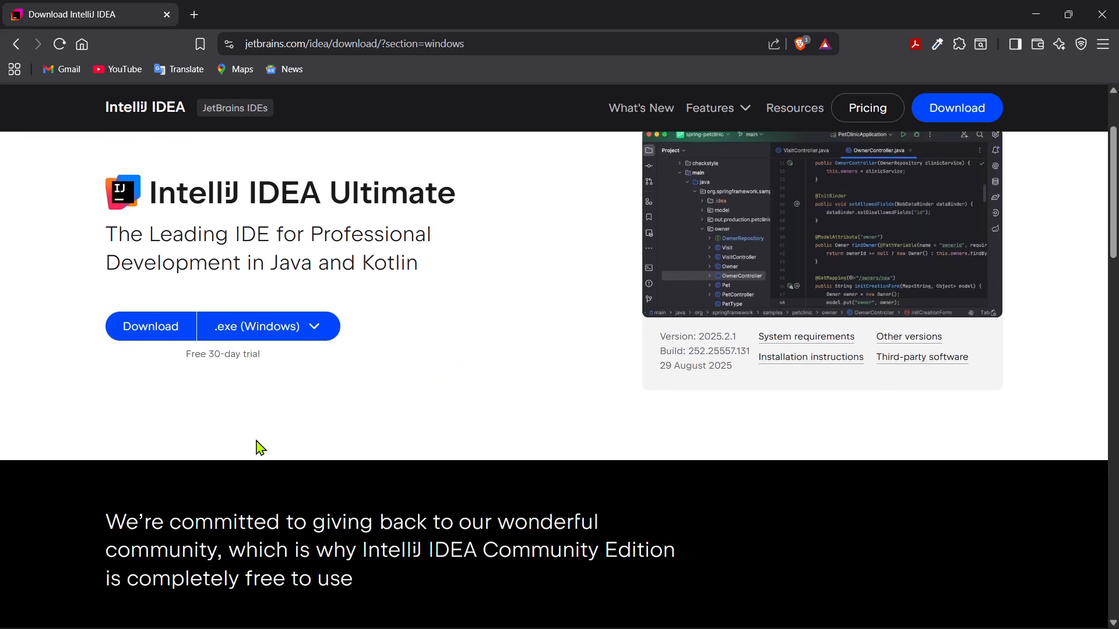
click(166, 334)
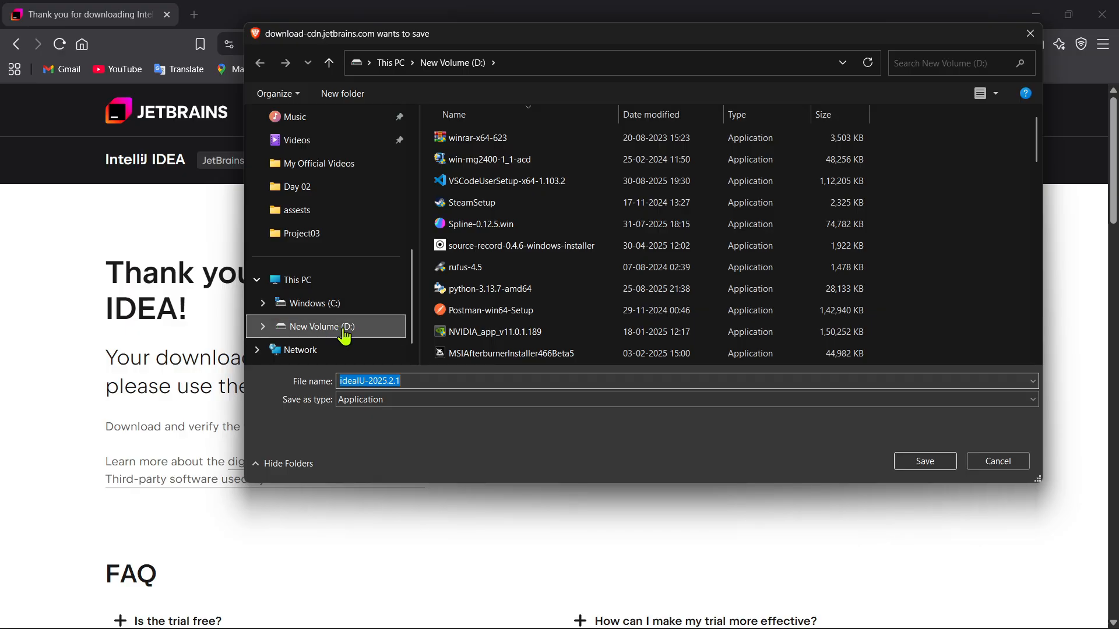
click(346, 334)
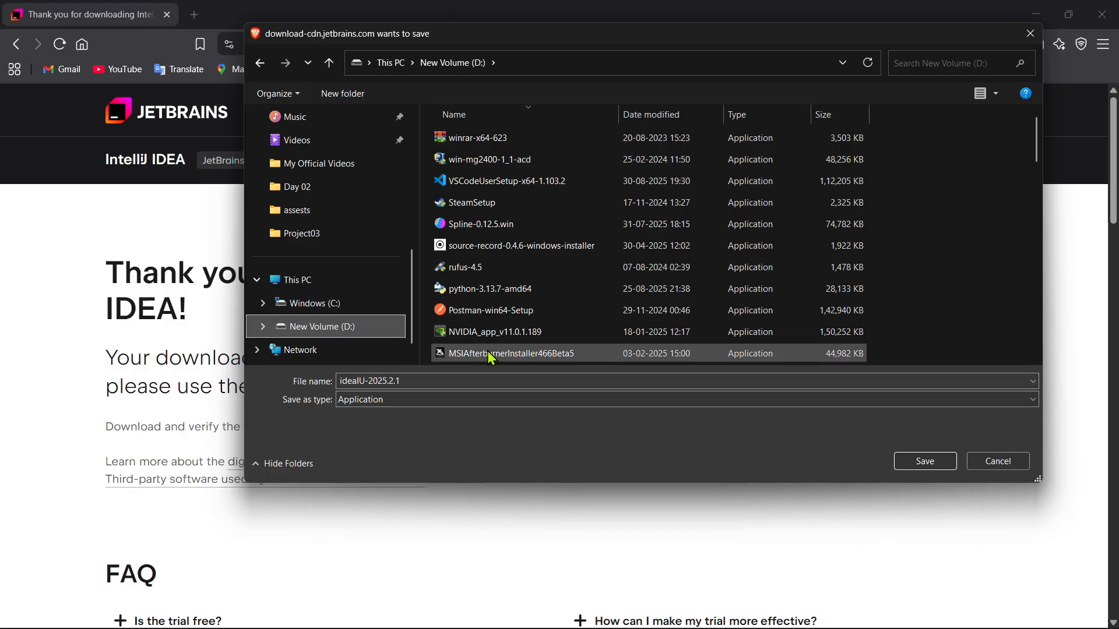
click(925, 461)
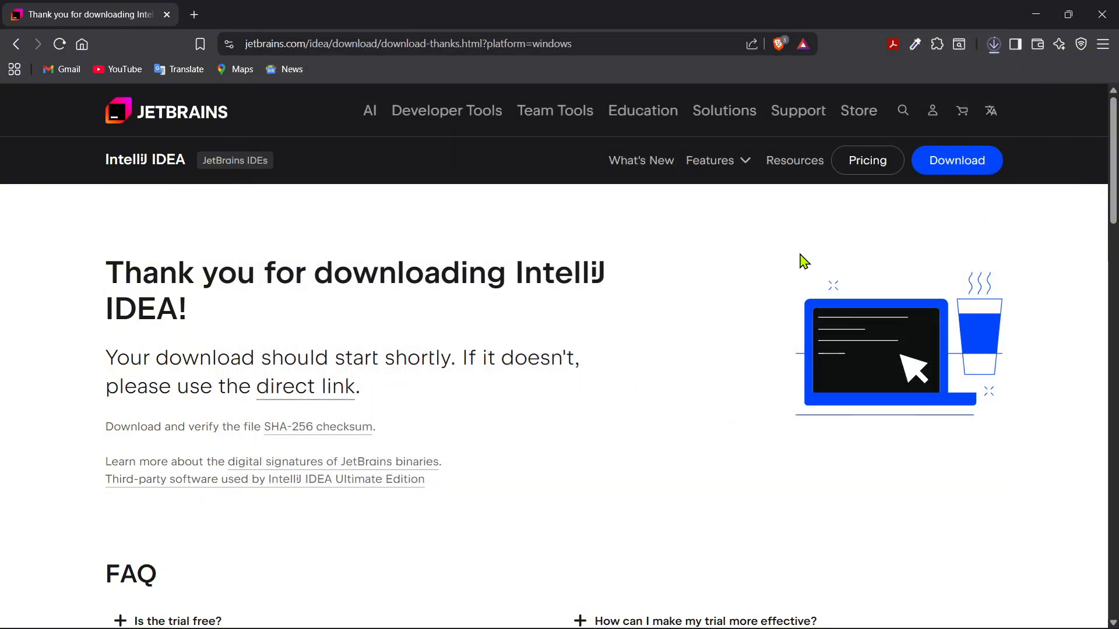
Step: Run the downloaded IntelliJ IDEA installer, minimize the browser and continue past the setup's welcome page
click(995, 51)
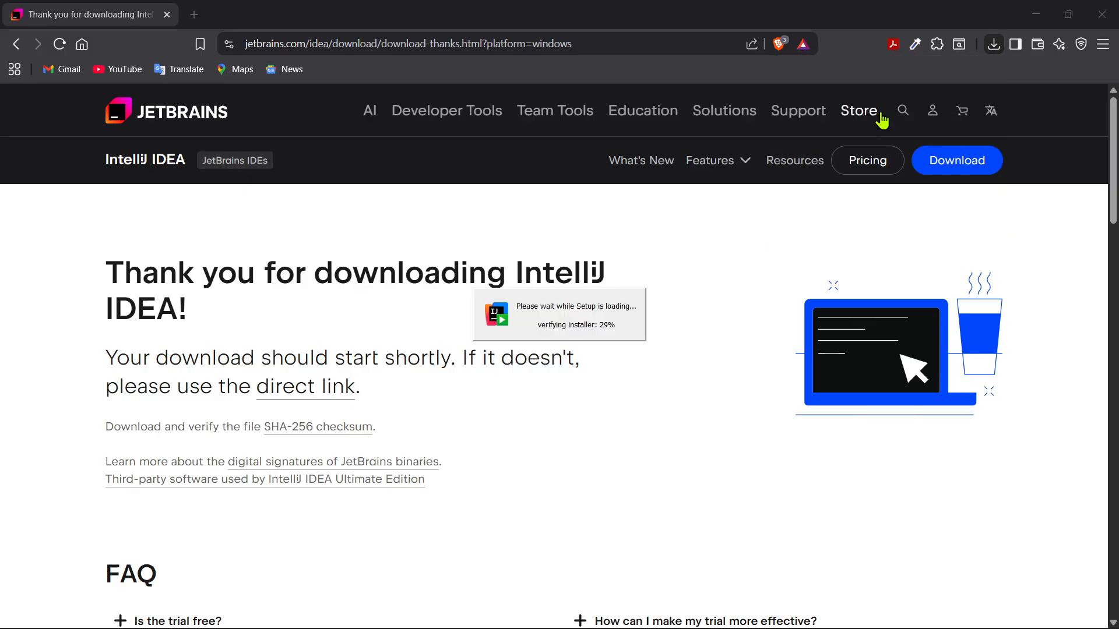
click(1032, 18)
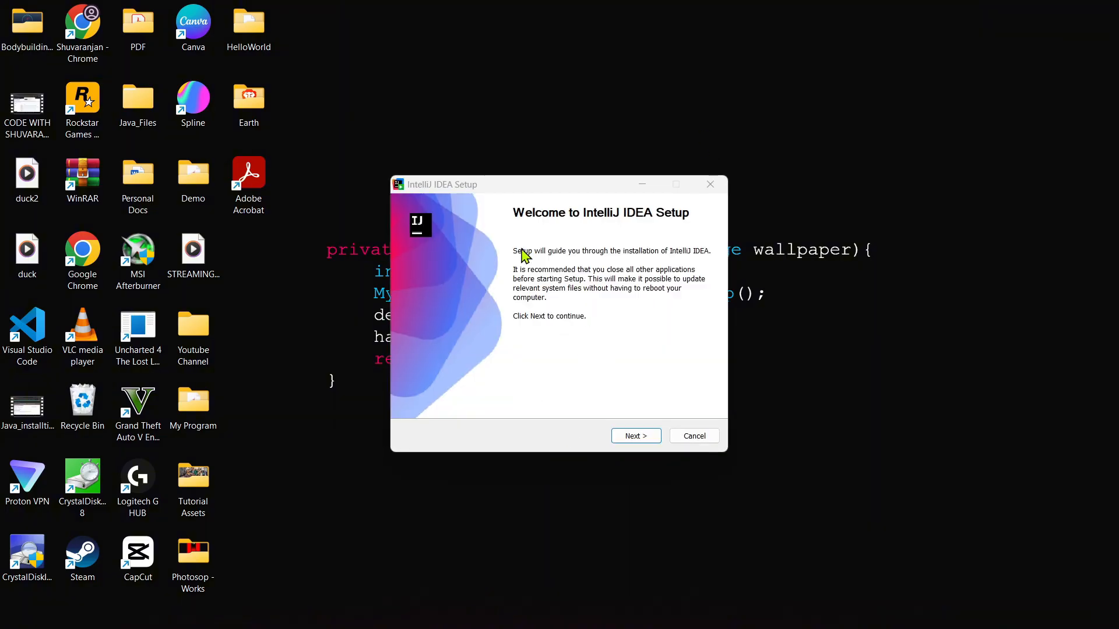
drag(532, 188, 543, 172)
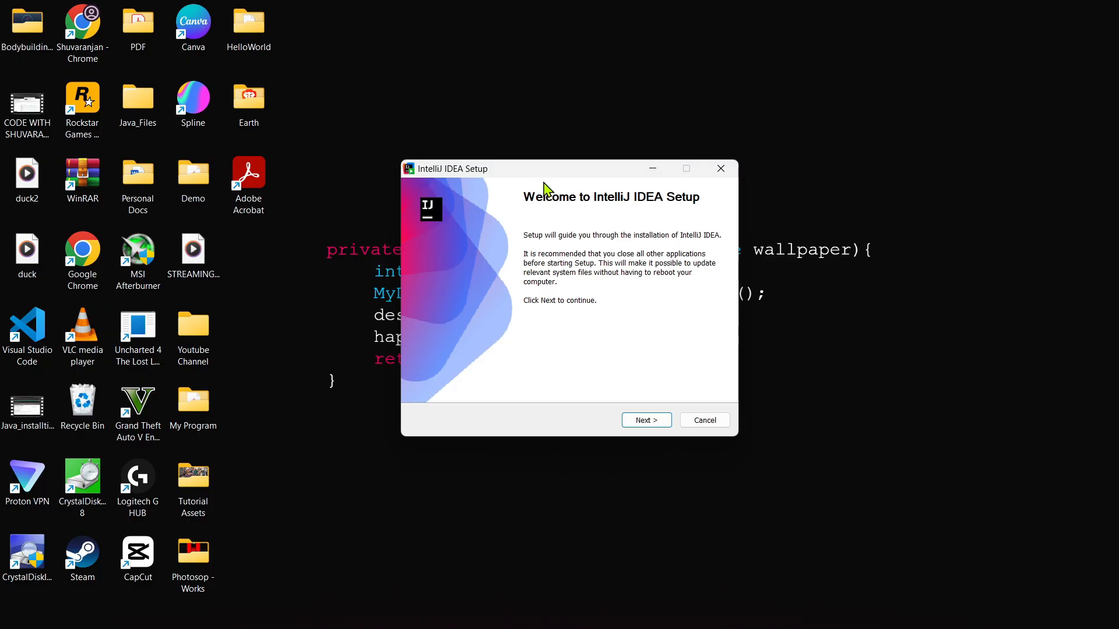
click(652, 422)
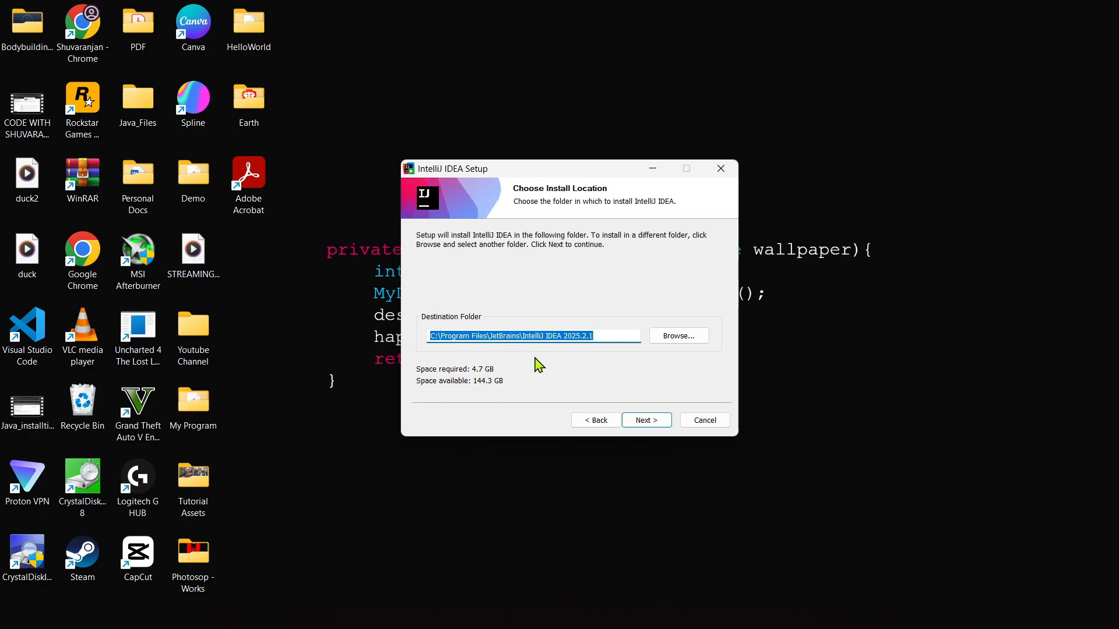
Step: Change the installation's destination folder to D:\IntelliJ IDEA 2025.2.1 and continue to the installation options
click(679, 342)
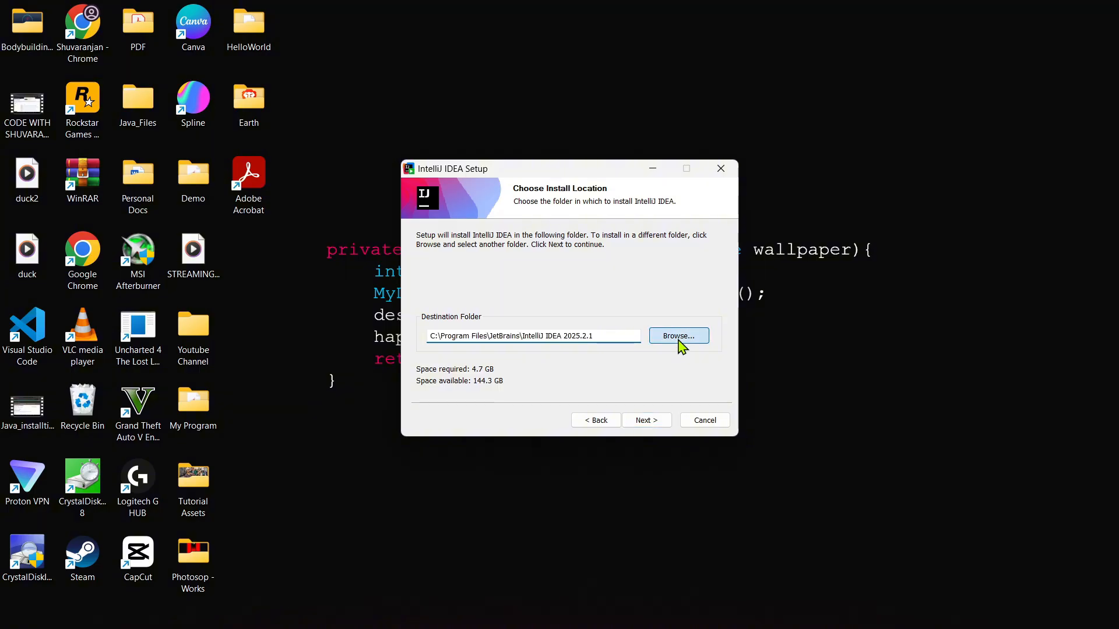
scroll(544, 309, down, 2)
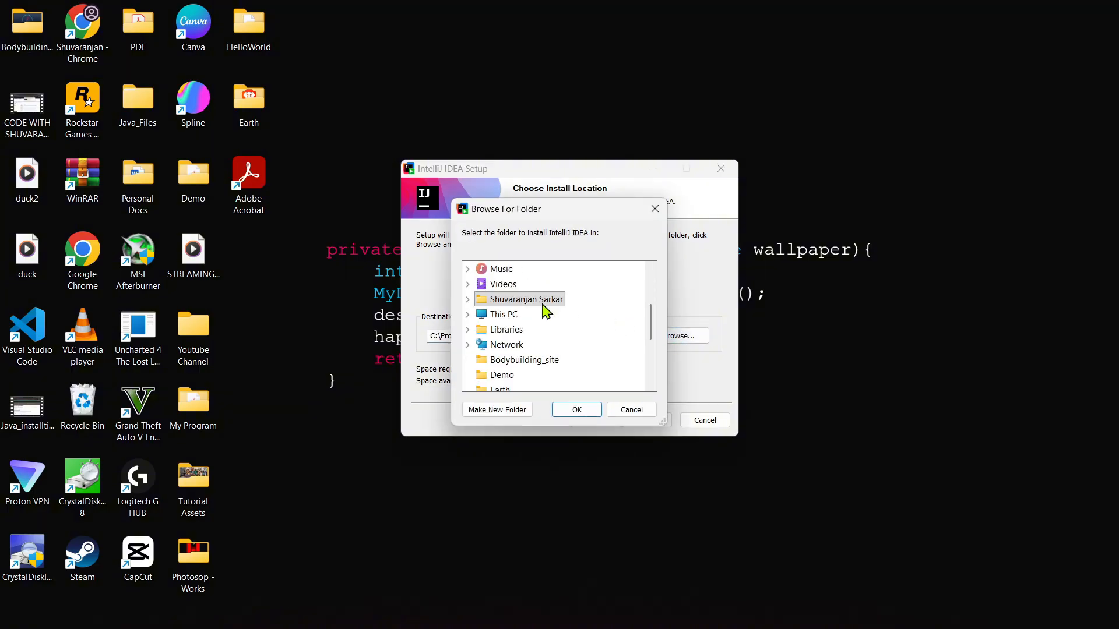
scroll(527, 321, down, 3)
scroll(528, 324, up, 4)
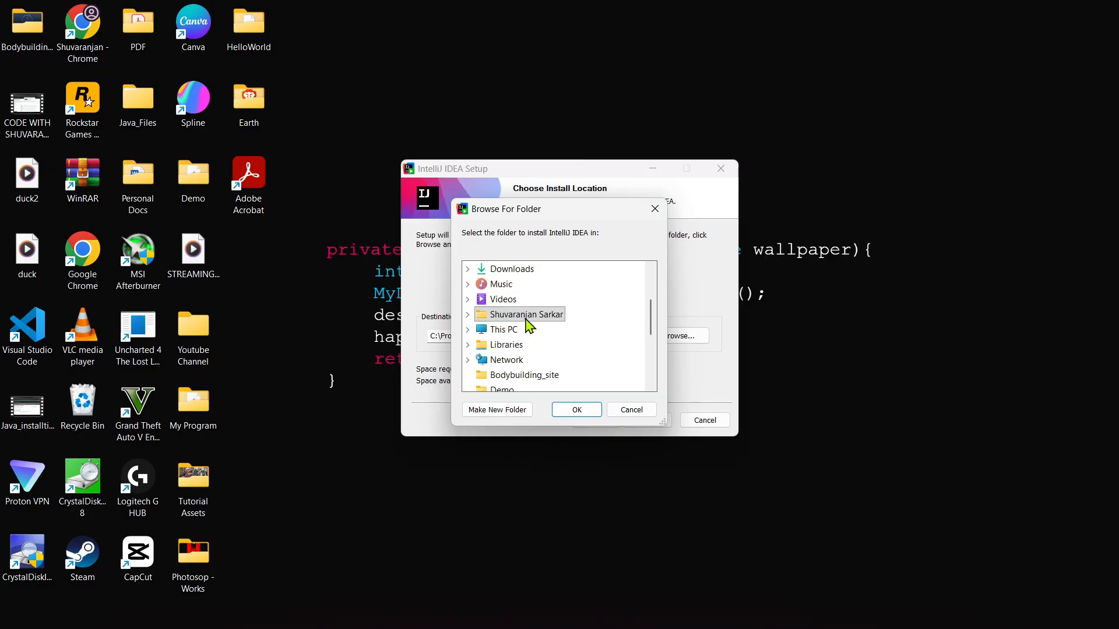
scroll(529, 325, down, 3)
scroll(528, 325, up, 6)
scroll(527, 326, down, 3)
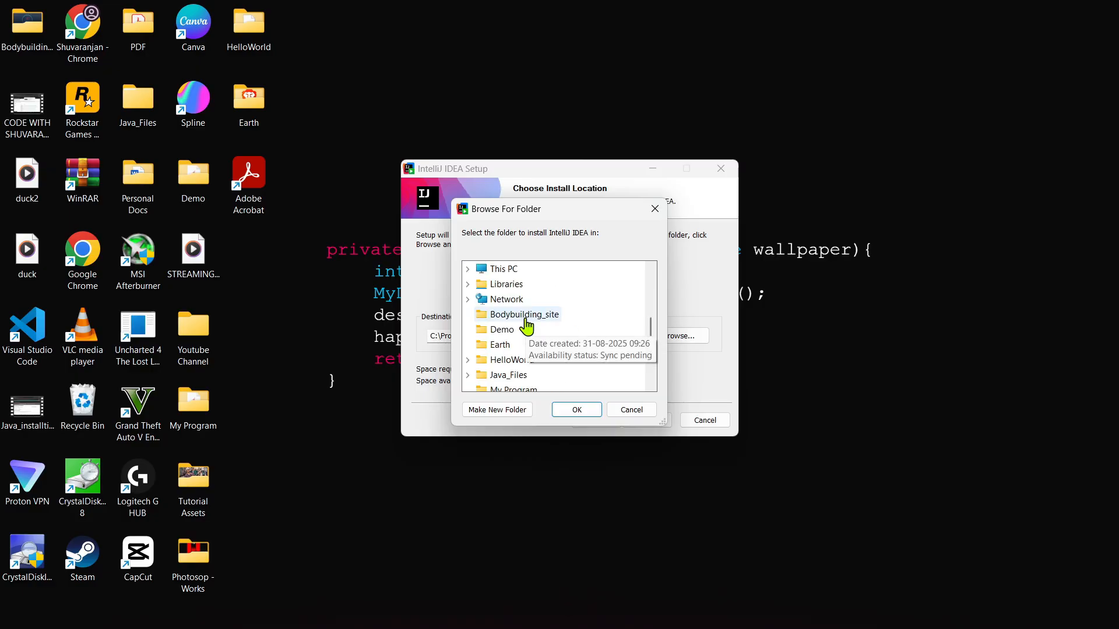
scroll(527, 325, up, 2)
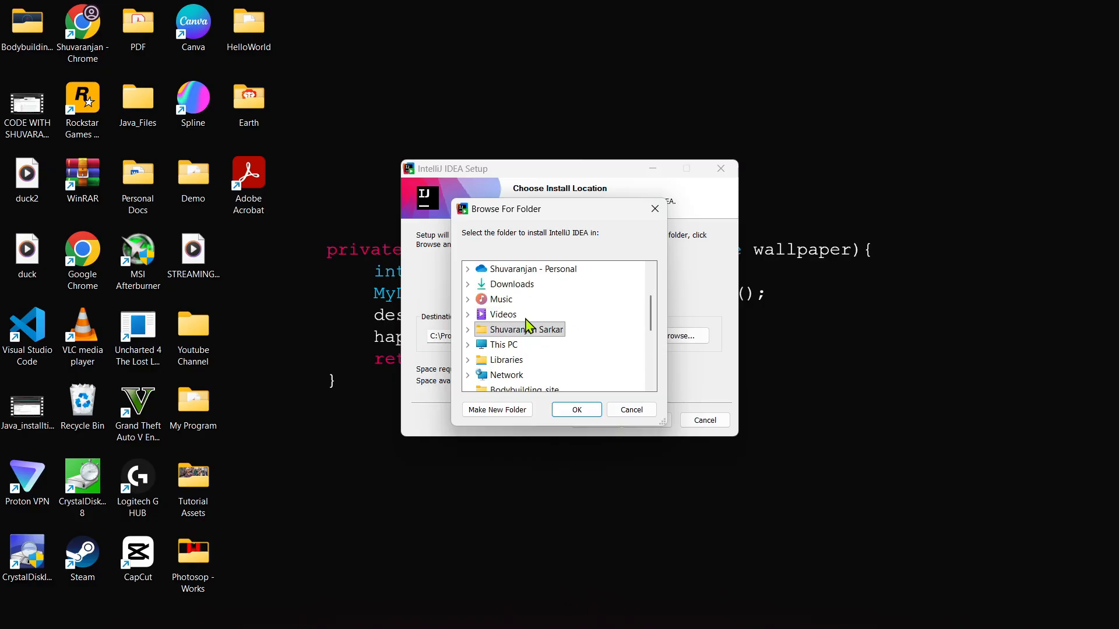
double_click(504, 345)
scroll(501, 356, down, 2)
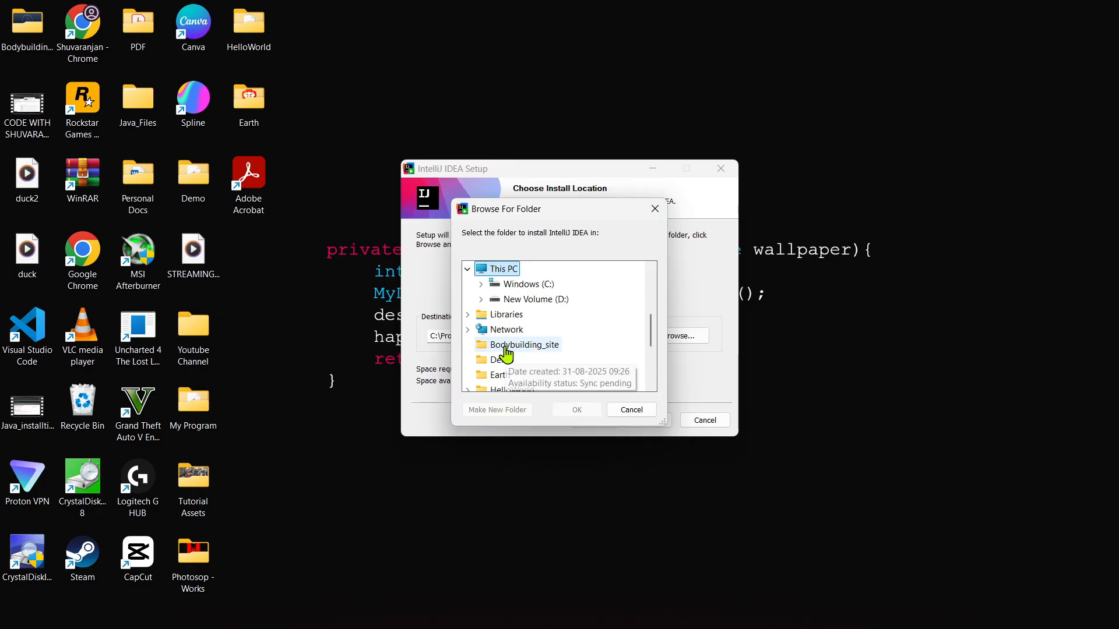
double_click(527, 302)
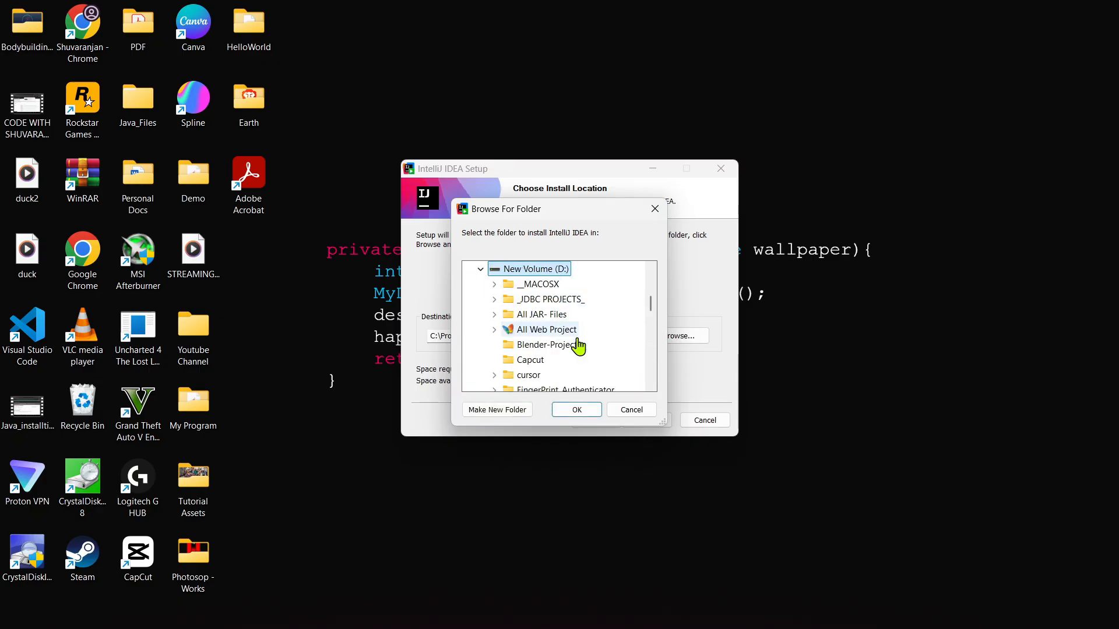
click(571, 411)
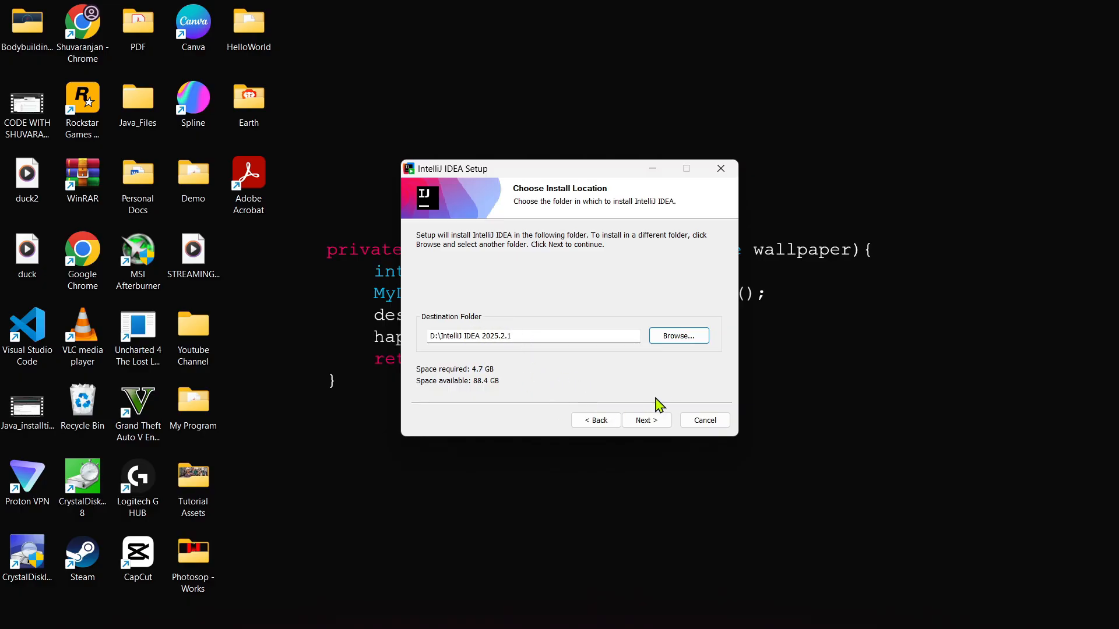
click(646, 423)
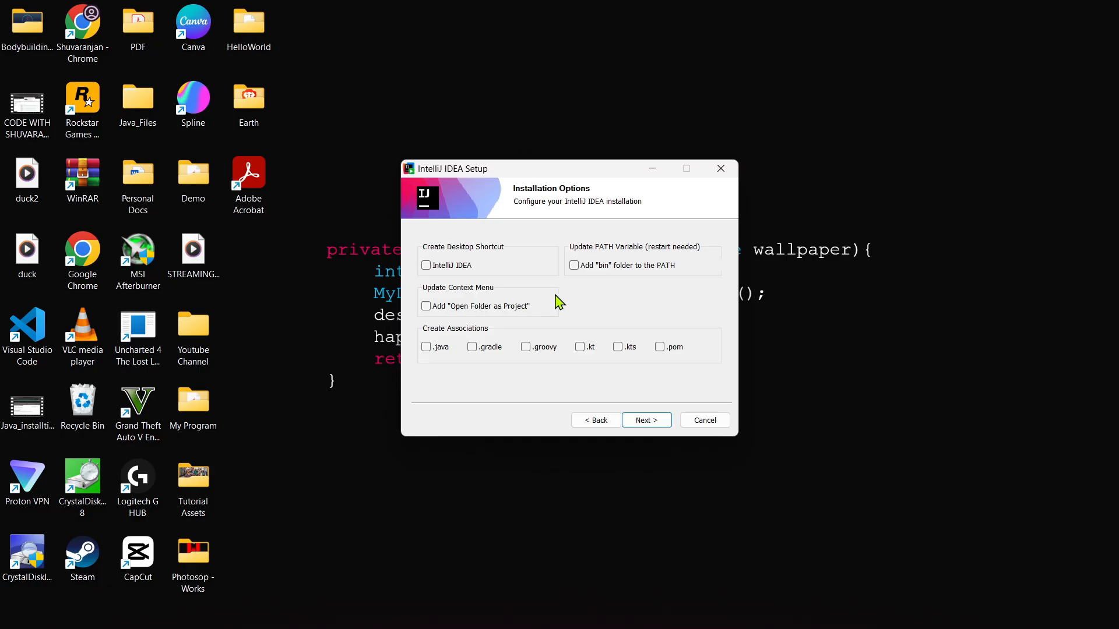
Step: Enable the IntelliJ IDEA desktop shortcut, adding the "bin" folder to the PATH, and the "Open Folder as Project" context menu entry
click(453, 267)
click(574, 266)
click(436, 307)
Step: Install IntelliJ IDEA with JetBrains as the Start Menu folder and finish the setup without running the program
click(647, 421)
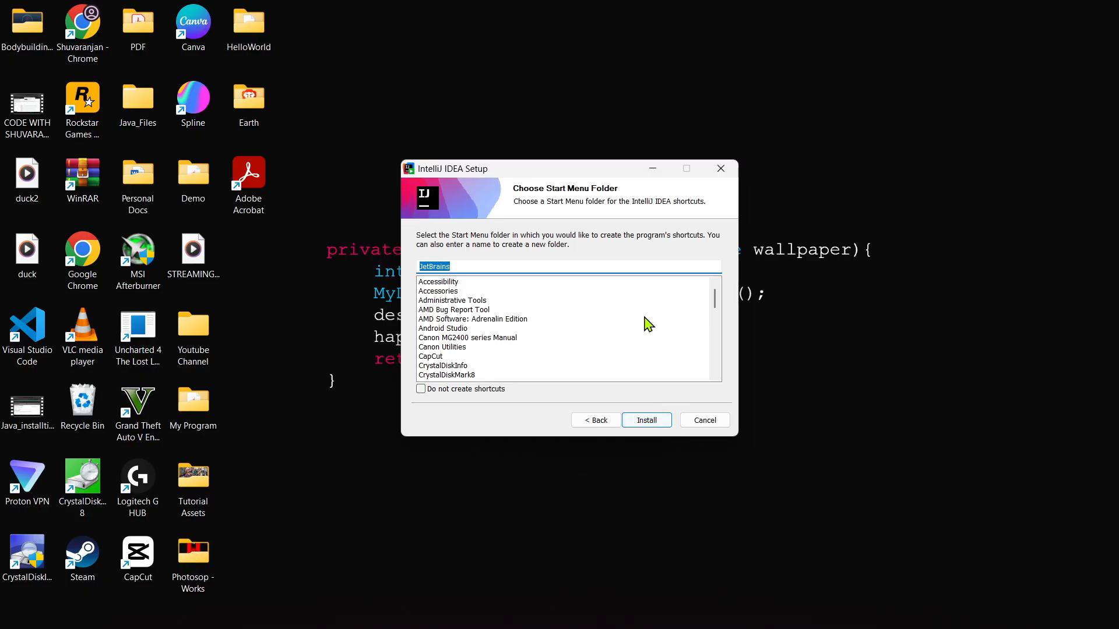
click(648, 422)
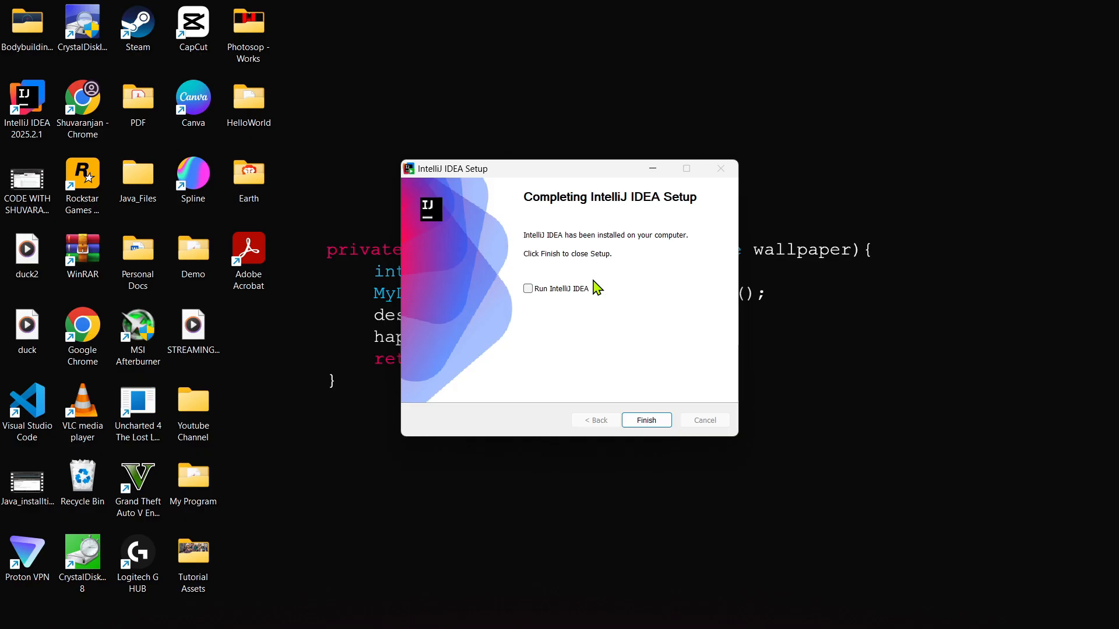
click(647, 420)
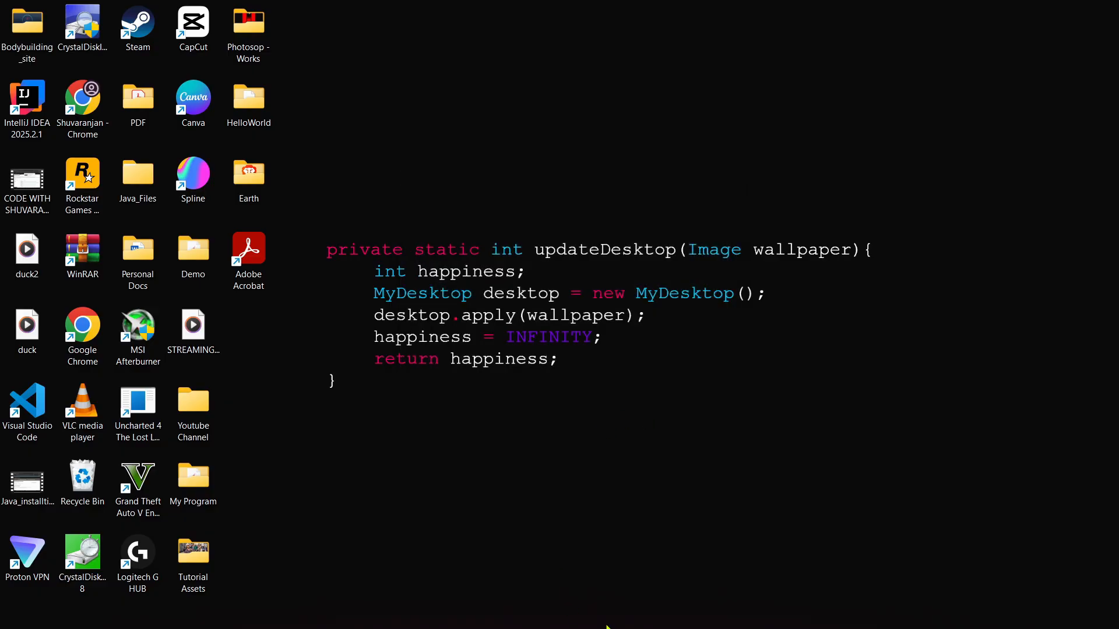
Step: Launch IntelliJ IDEA 2025.2.1 from the desktop, skip importing settings and maximize its welcome window
right_click(522, 142)
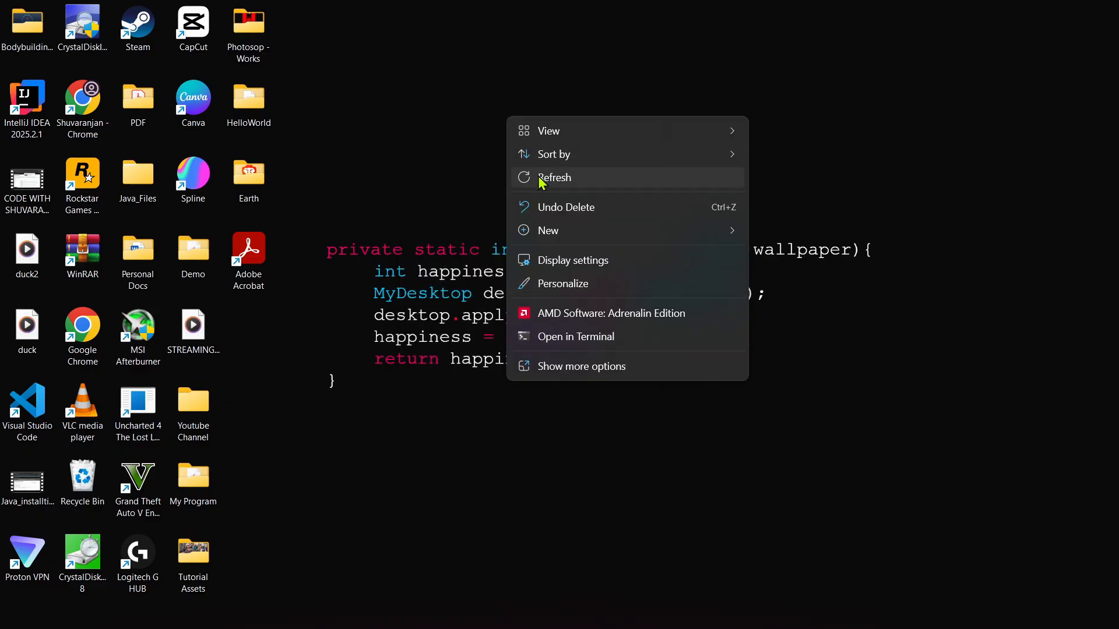
click(540, 177)
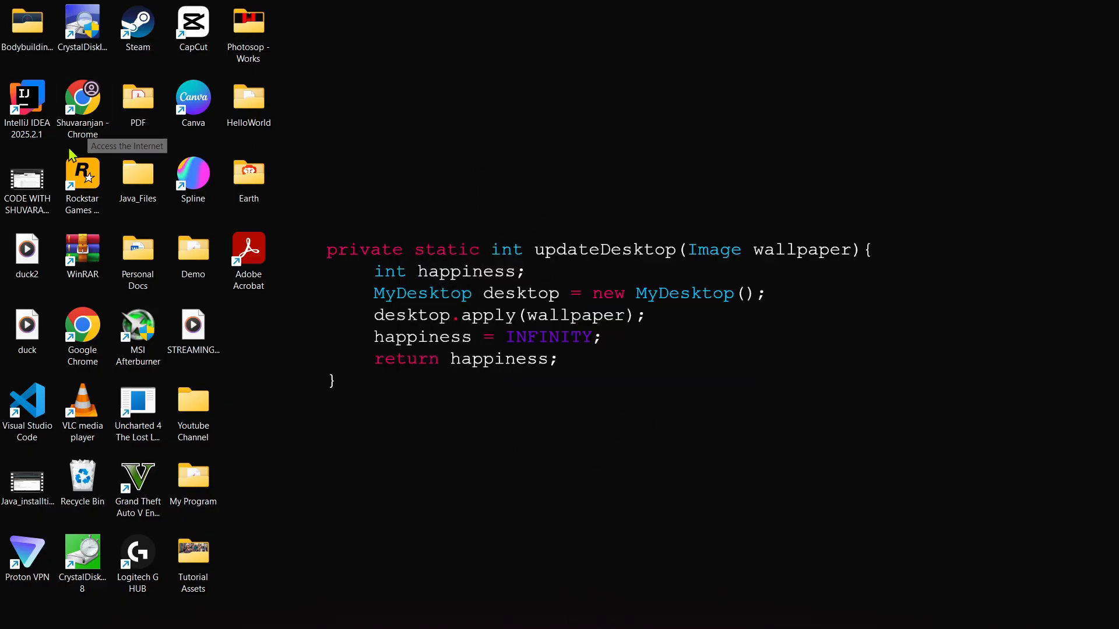
double_click(36, 110)
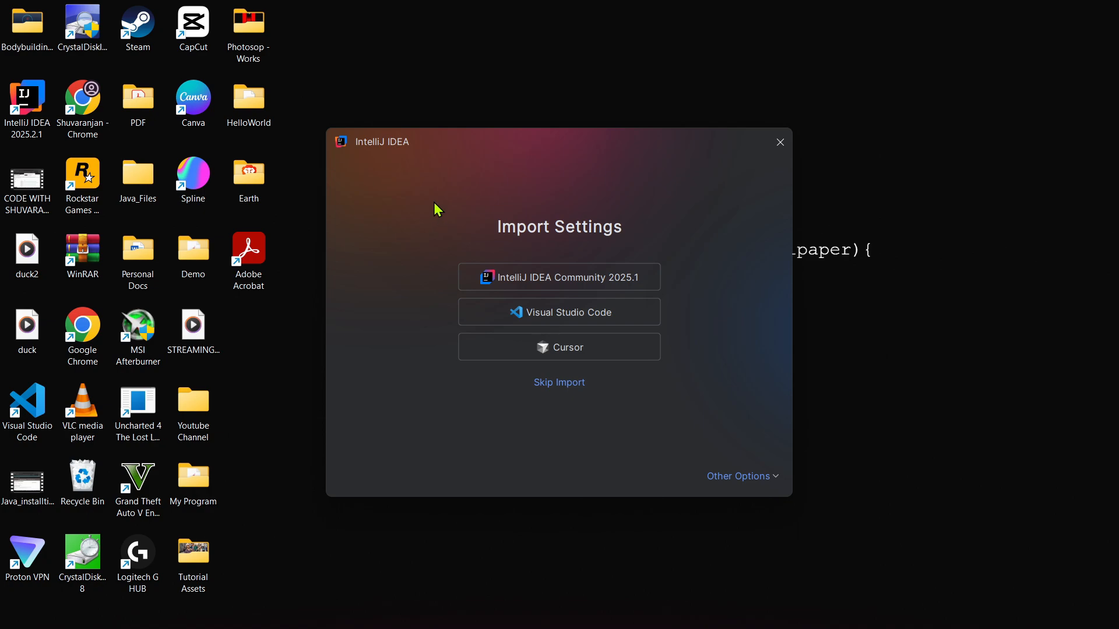
click(569, 384)
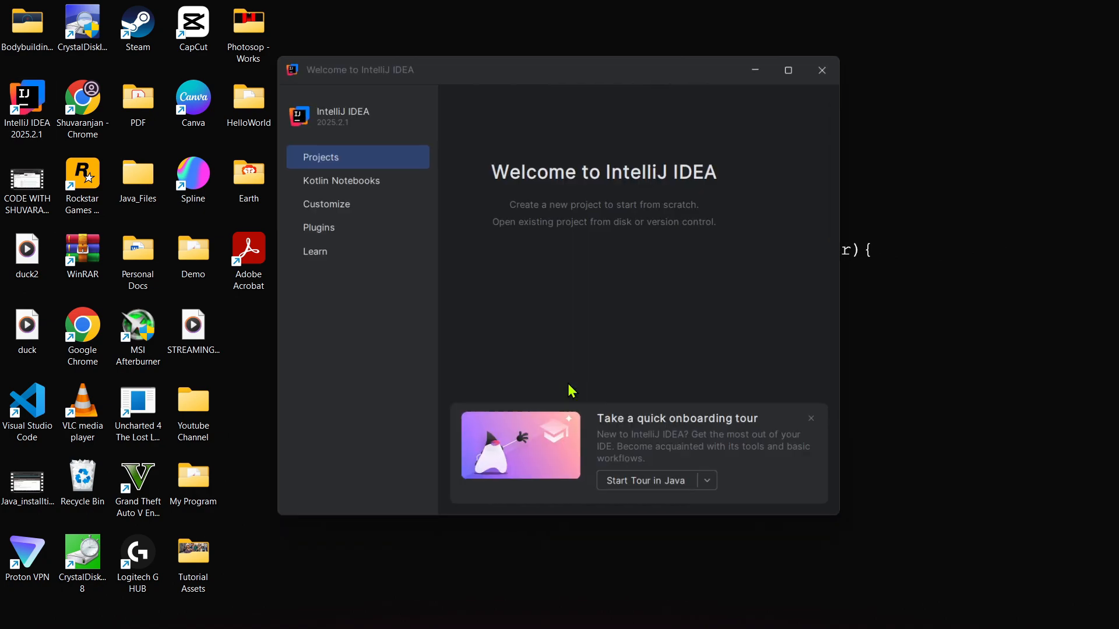
click(794, 67)
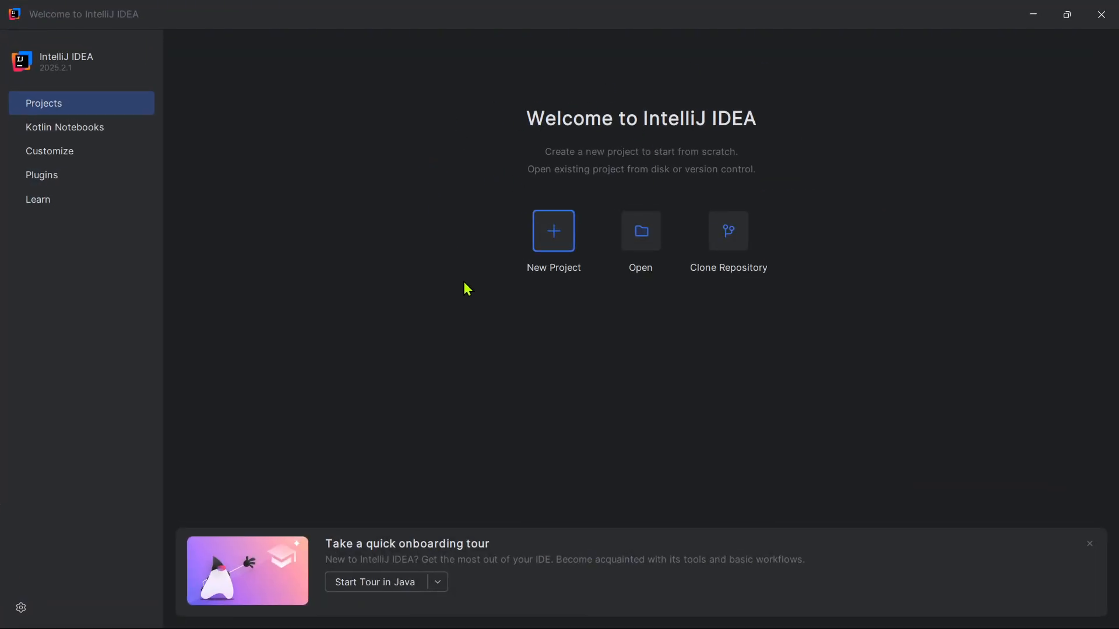
Step: Start a new project of type Java and name it Demo
click(565, 241)
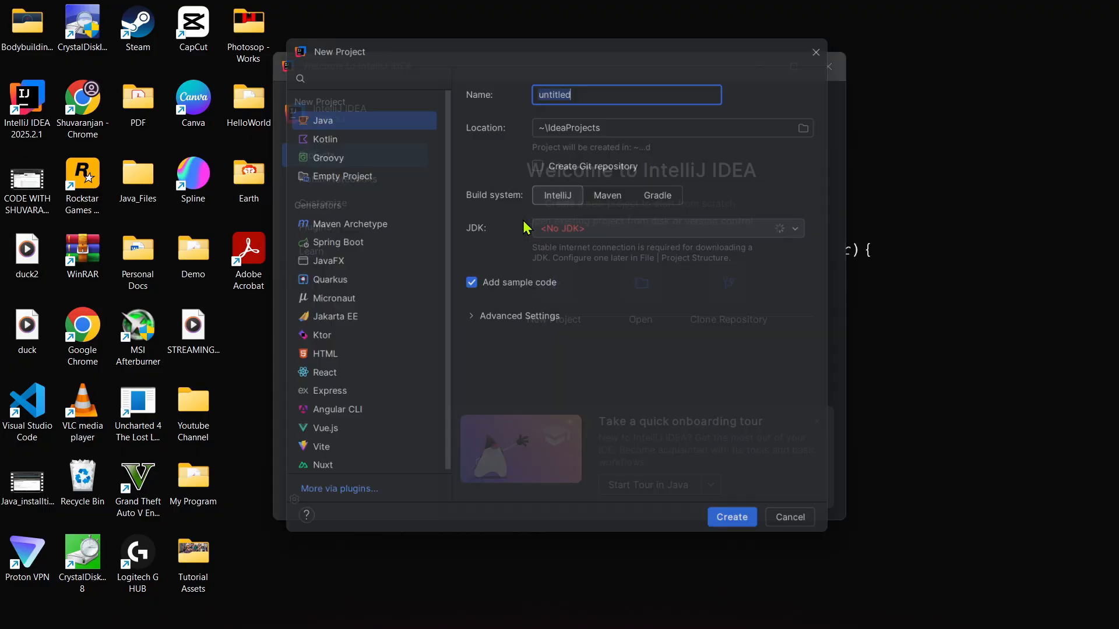
click(388, 114)
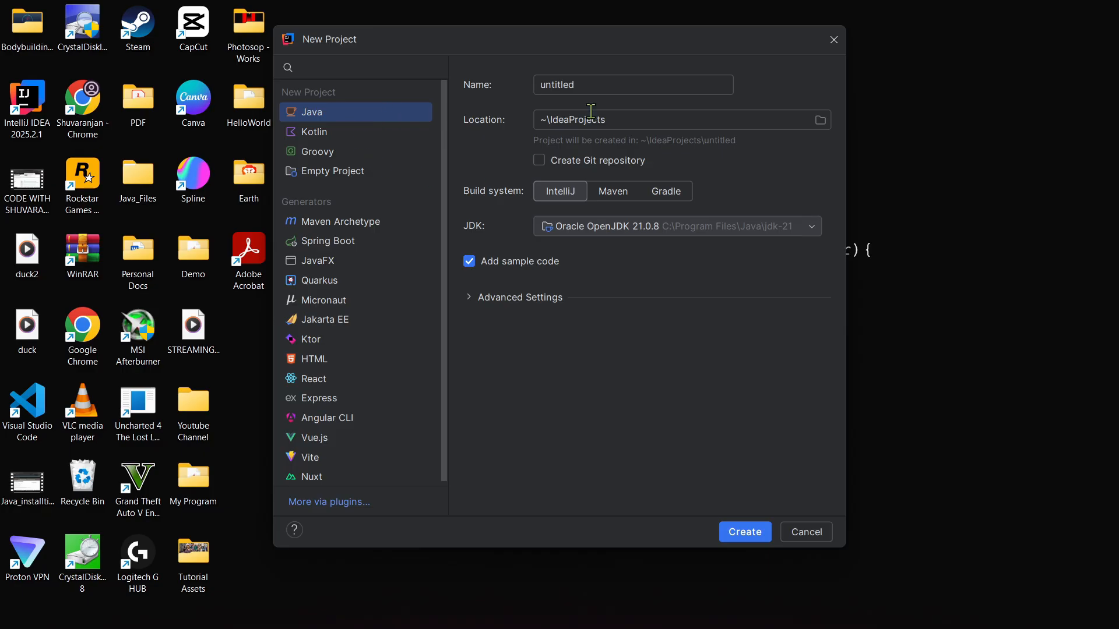
click(605, 86)
double_click(605, 86)
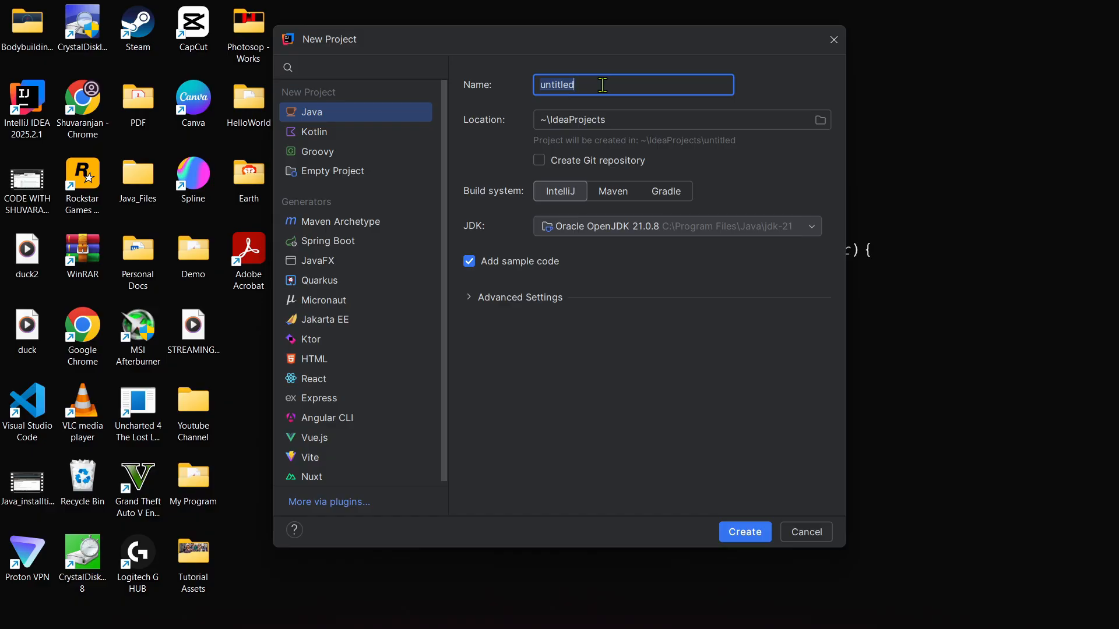
text(F)
key(BackSpace)
key(BackSpace)
text(D)
Step: Set the project's location to a new folder named 2025 on the D: drive
click(621, 116)
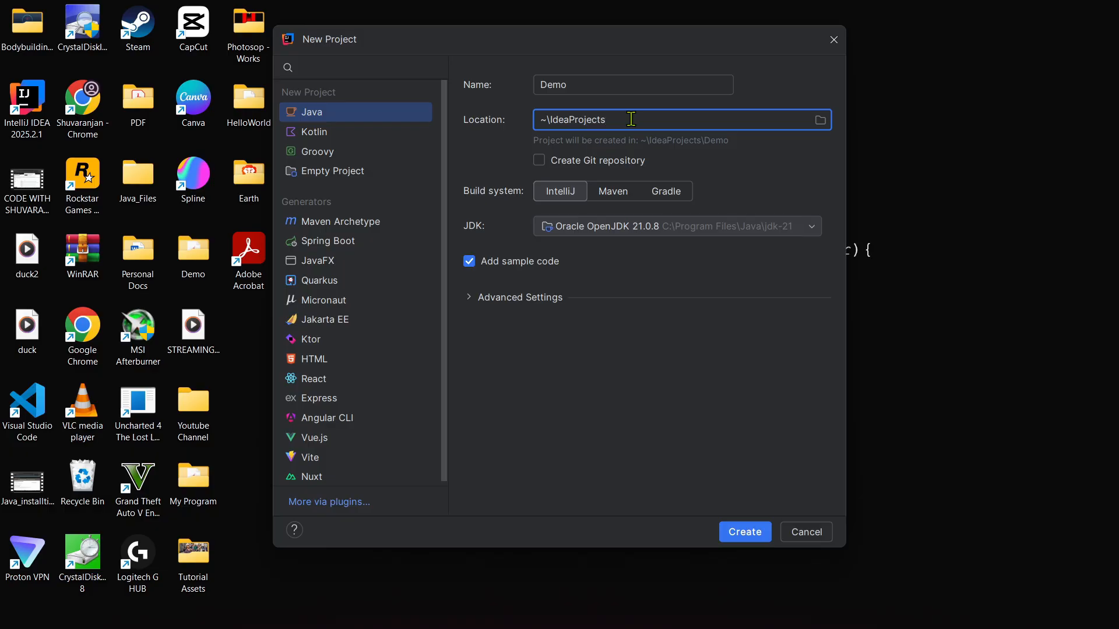
click(821, 121)
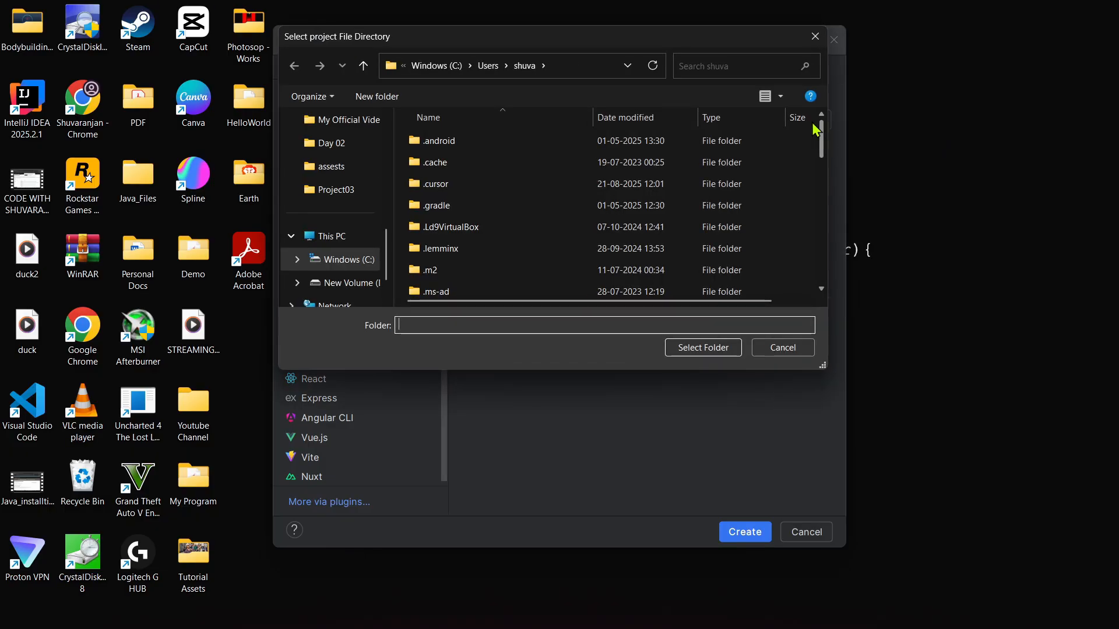
click(332, 283)
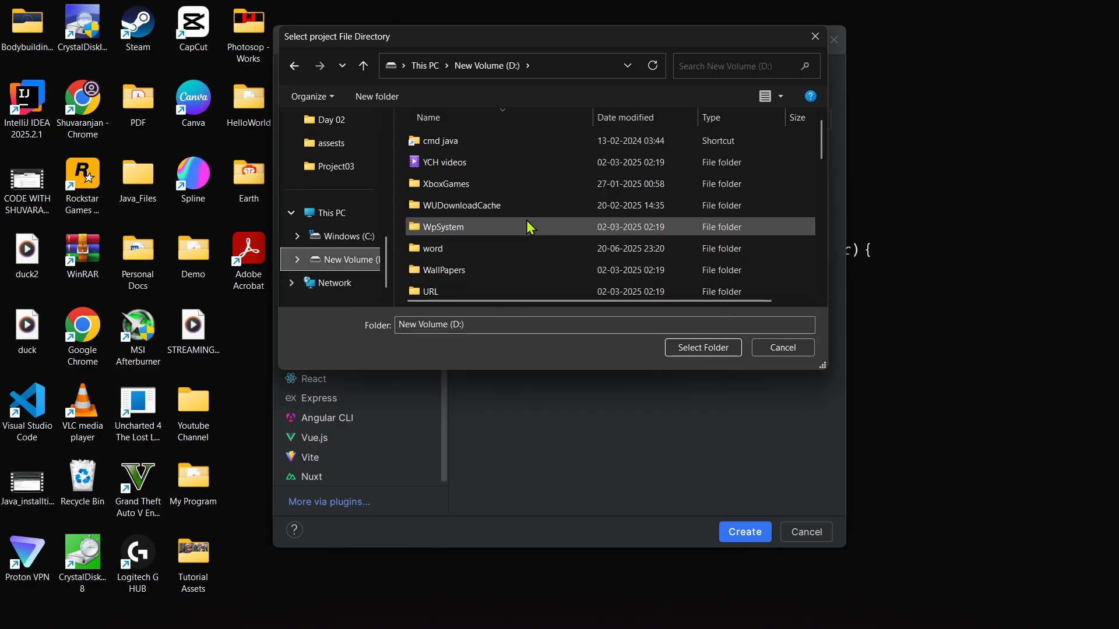
click(376, 97)
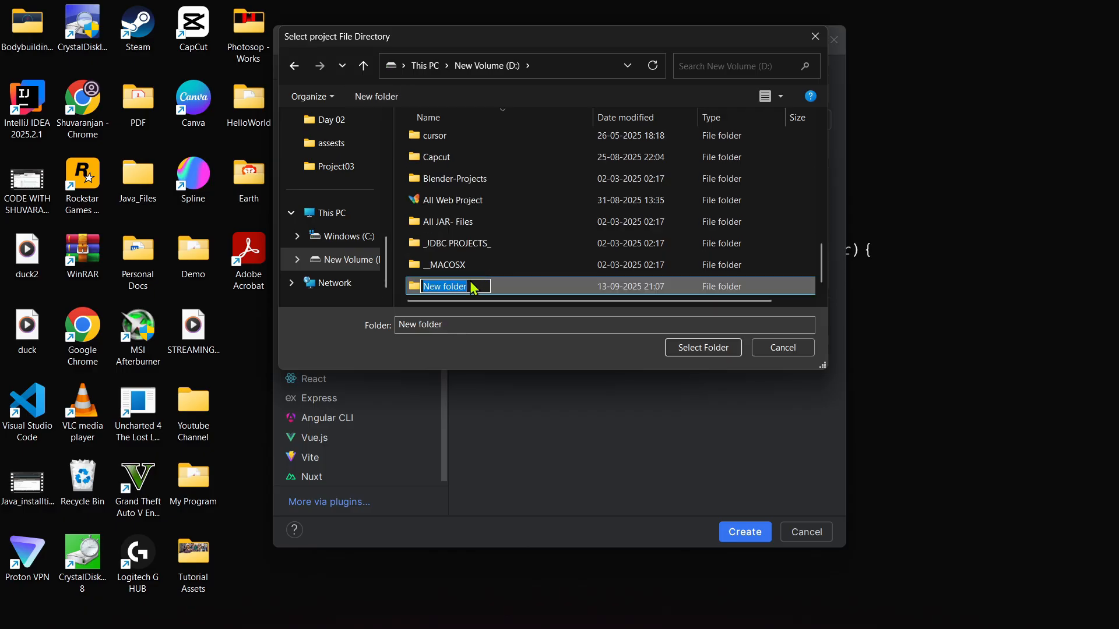
text(2025)
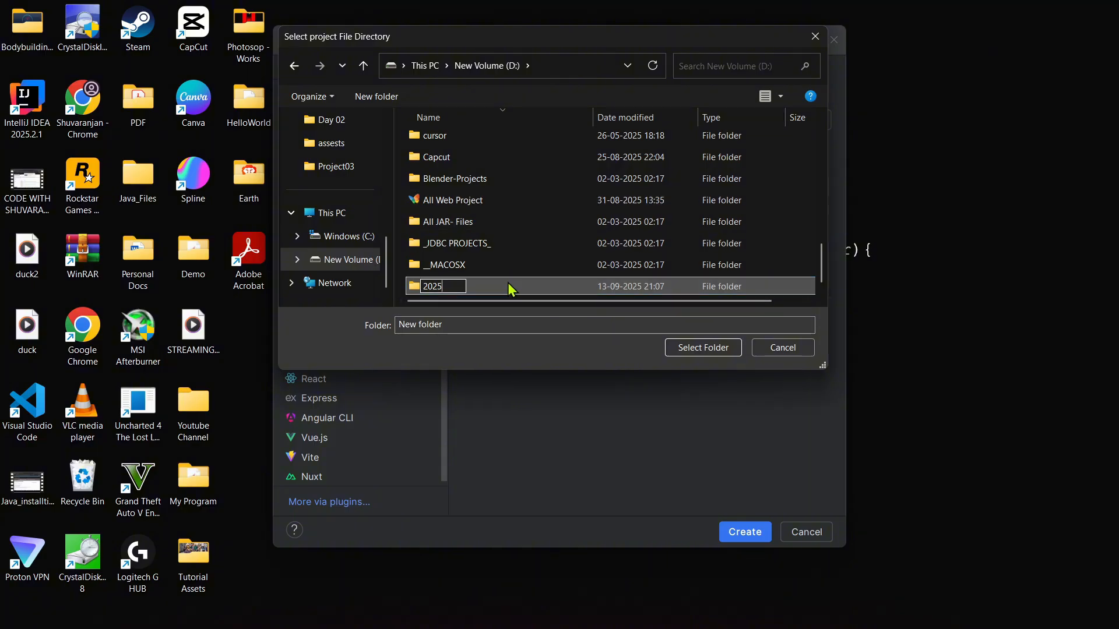
key(Return)
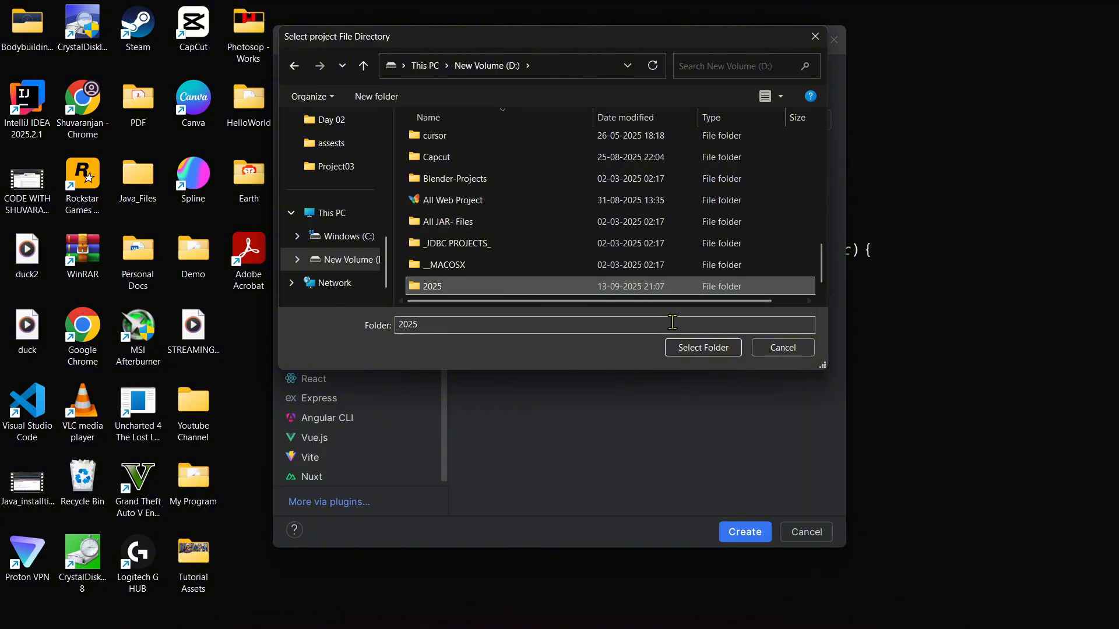
click(705, 348)
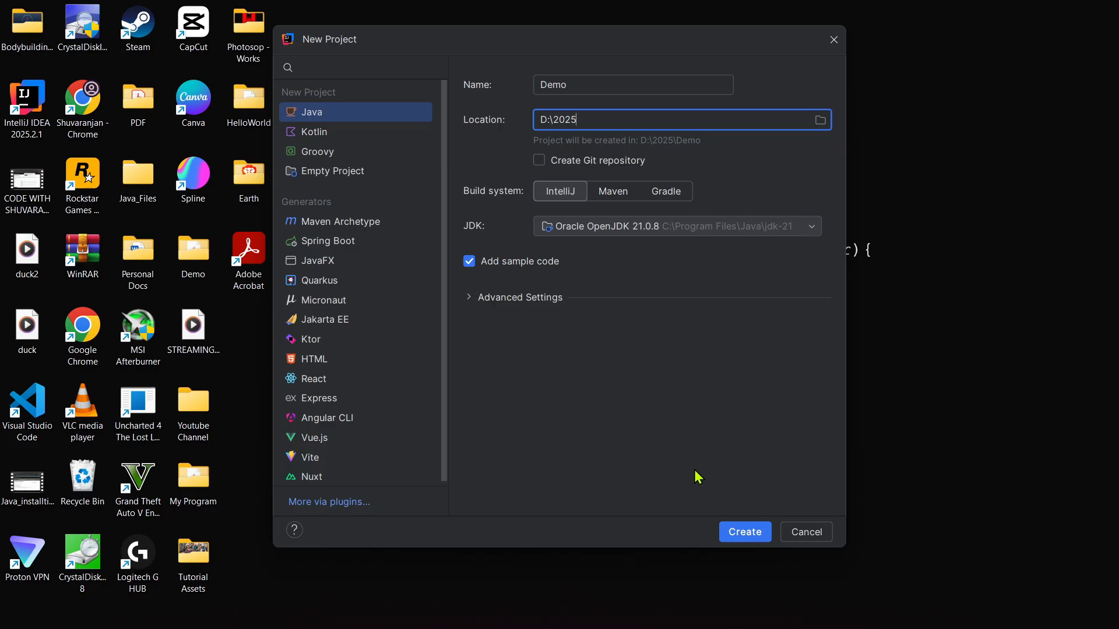
Step: Create the Demo project with the IntelliJ build system, Oracle OpenJDK 21.0.8 and sample code, declining the feedback survey
click(748, 540)
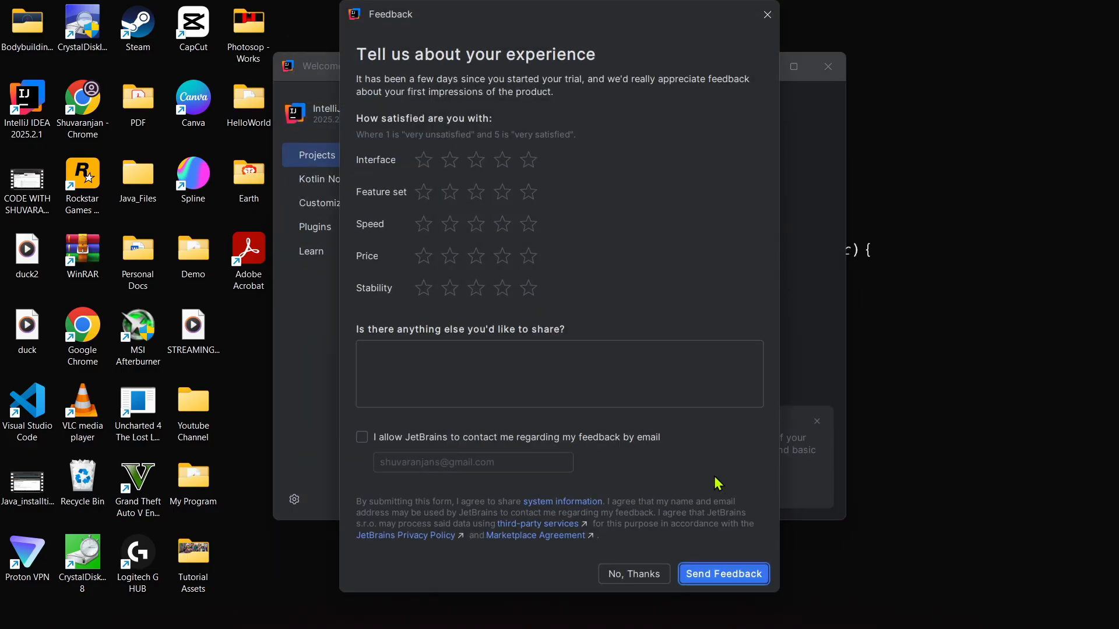
click(635, 573)
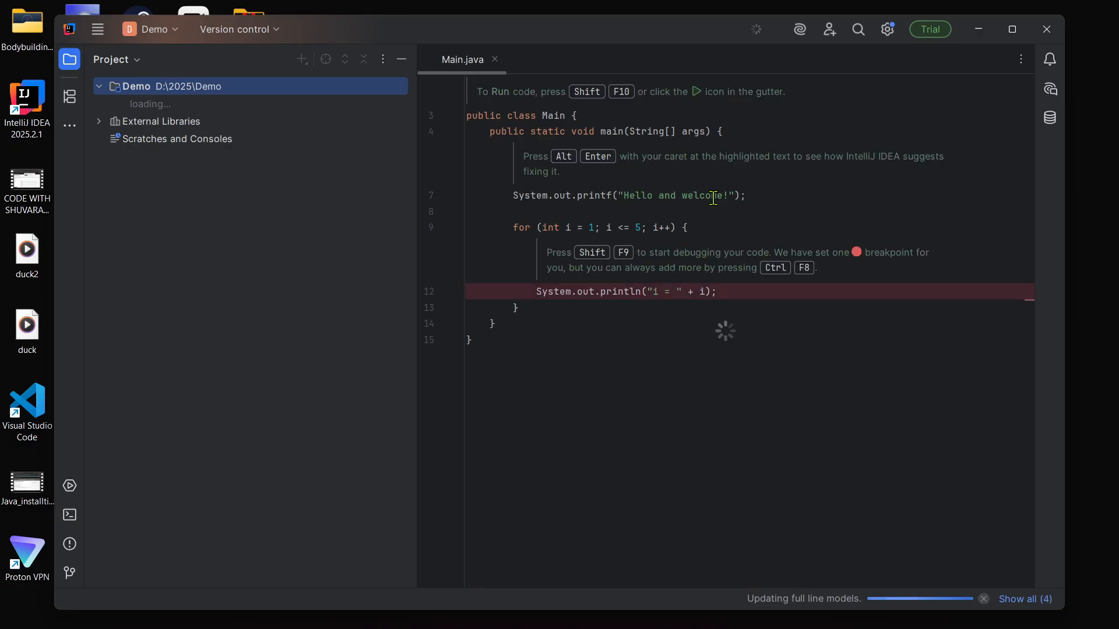
click(774, 149)
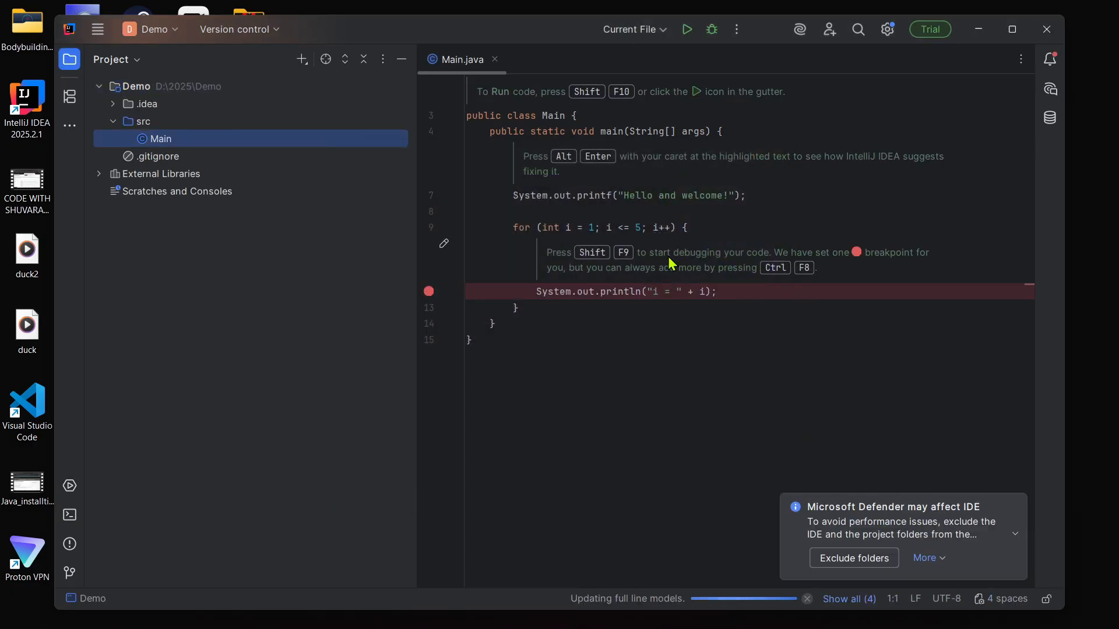
Step: Exclude the IDE and project folders from Microsoft Defender scanning and maximize the project window
click(861, 558)
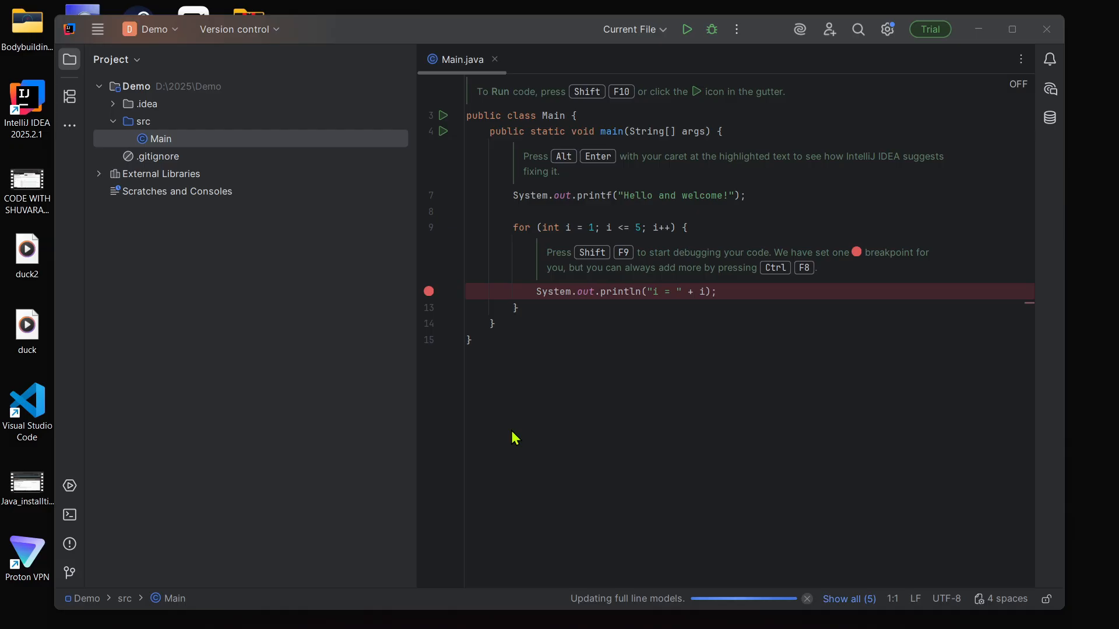
click(1012, 29)
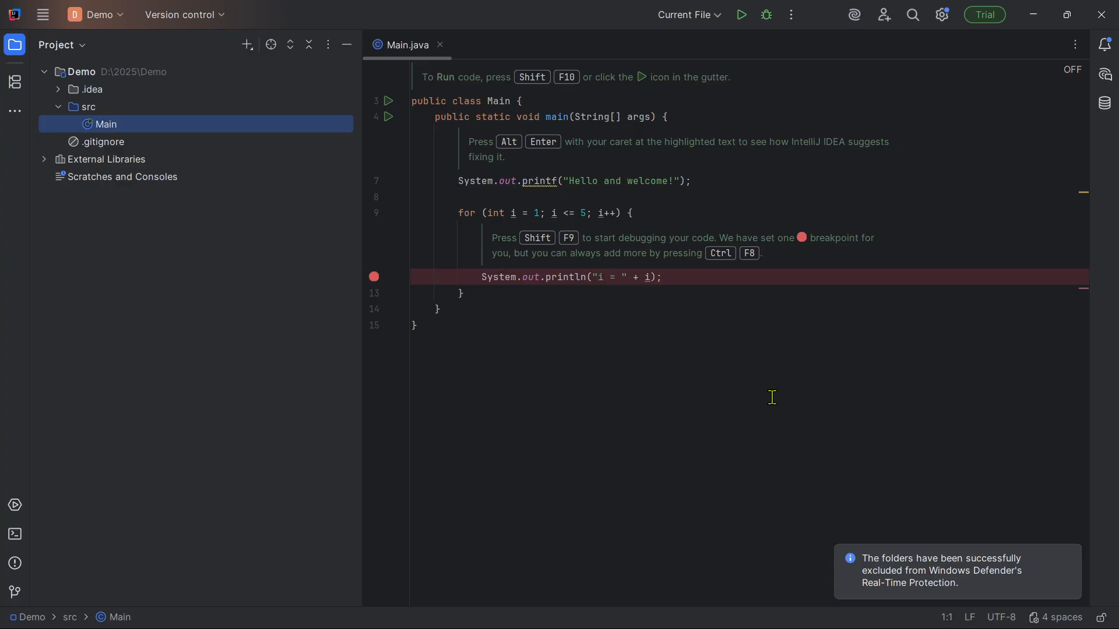
Step: View the built-in terminal for the Demo project and hide it again
click(12, 542)
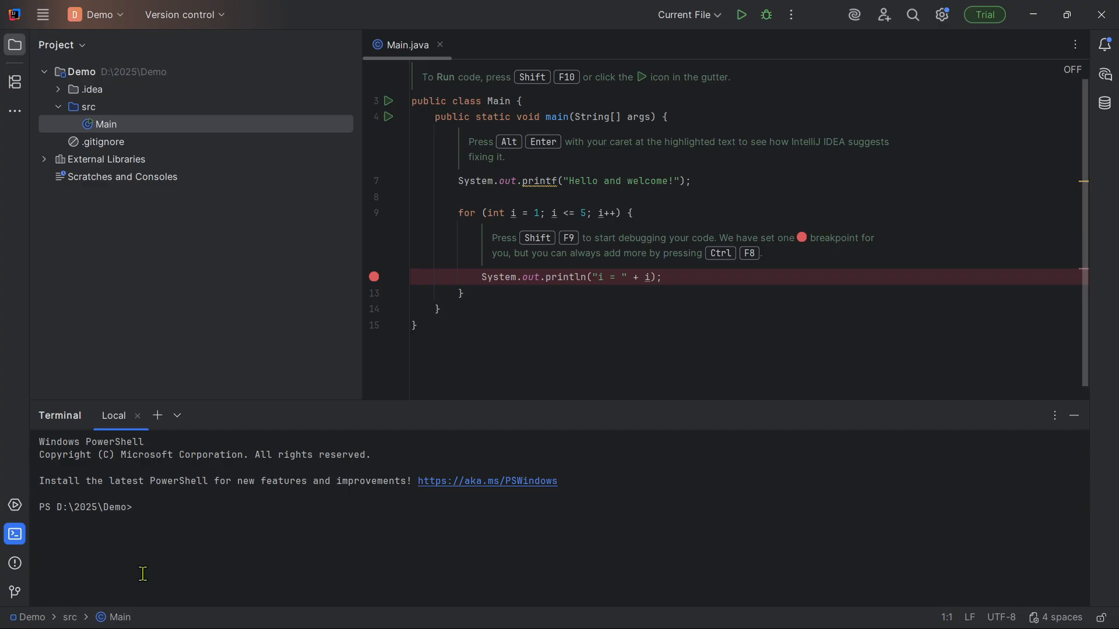
click(1075, 417)
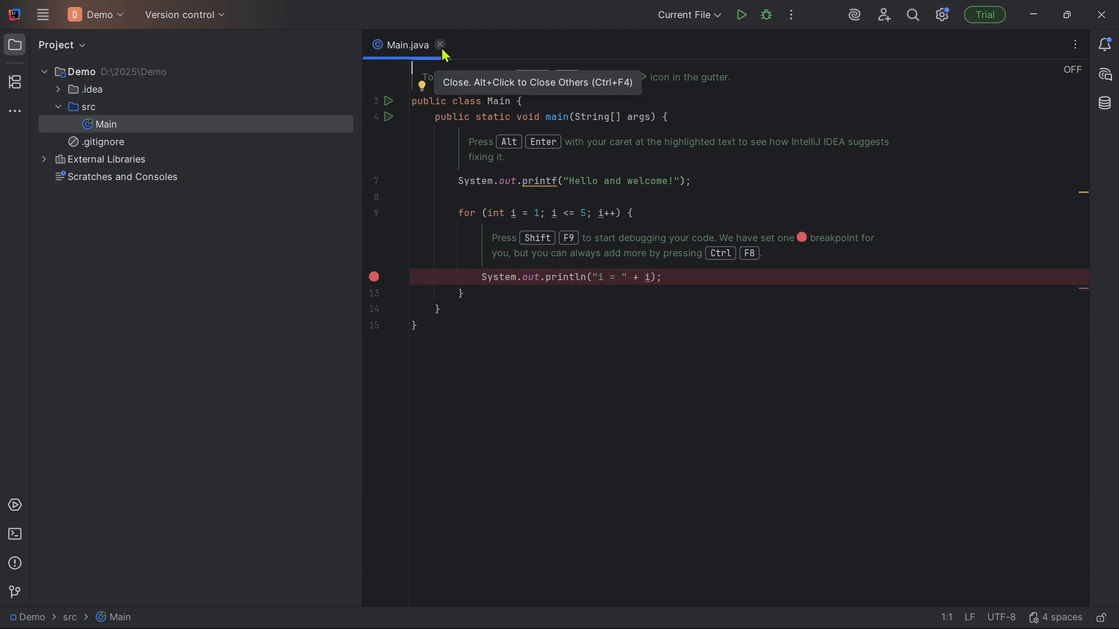
Step: Close the sample Main.java file in the editor
click(481, 334)
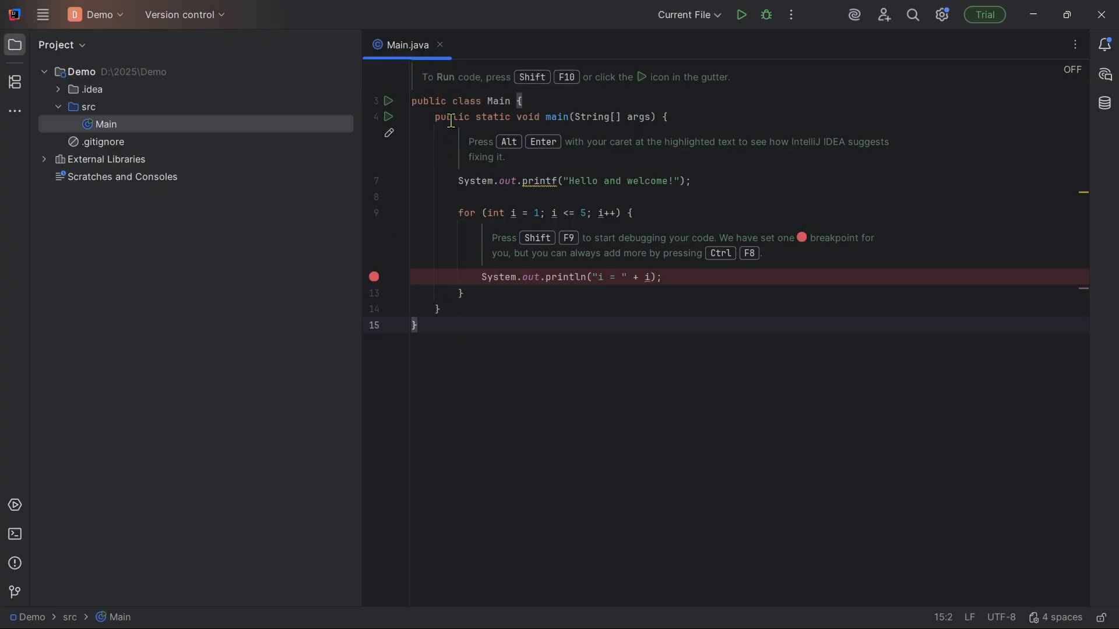
click(440, 44)
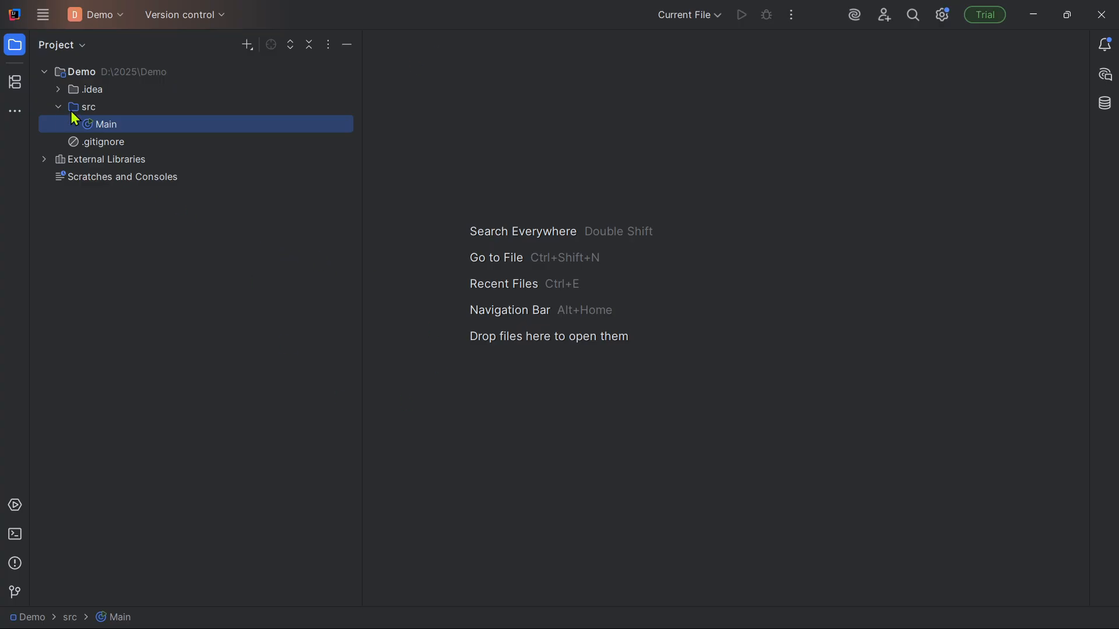
Step: Create a new Java class named HelloWorld in the Demo project's src folder
click(70, 74)
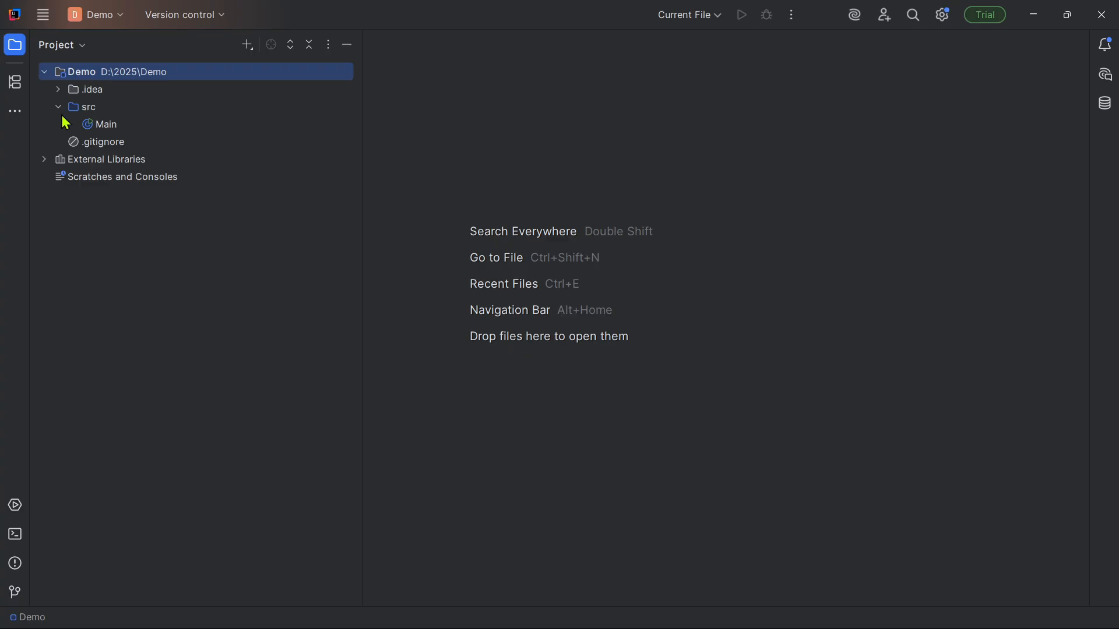
click(79, 111)
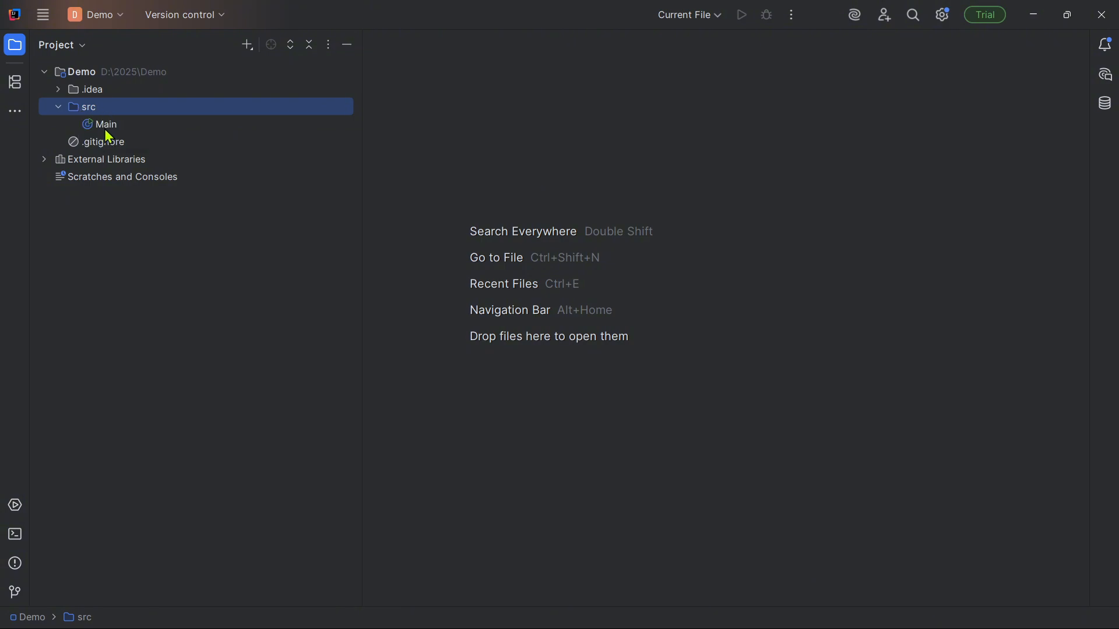
right_click(76, 115)
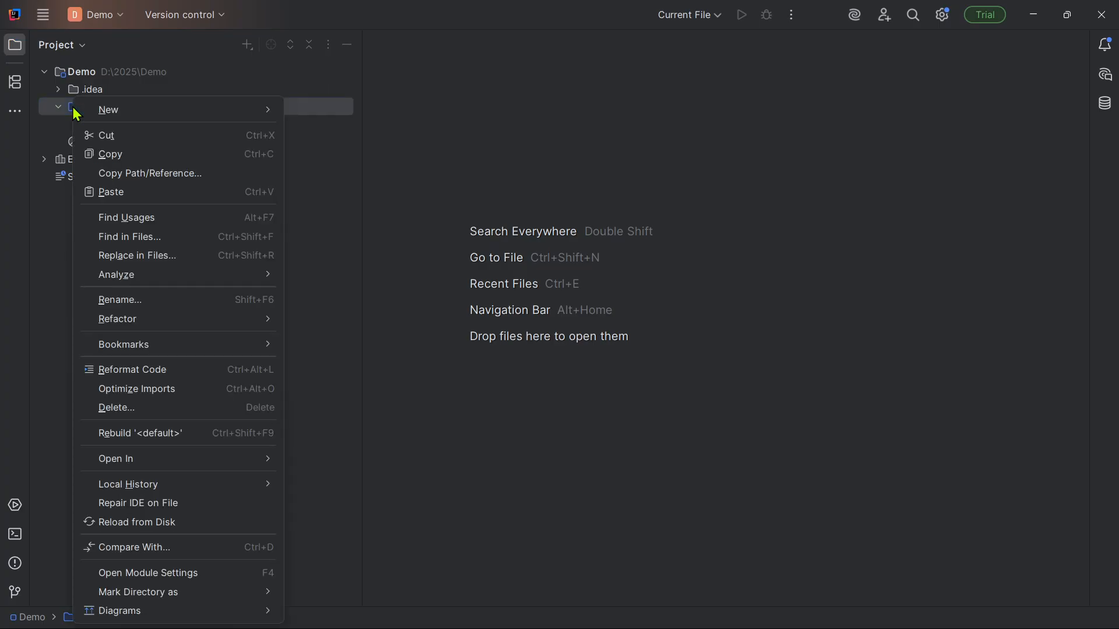
mouse_move(111, 117)
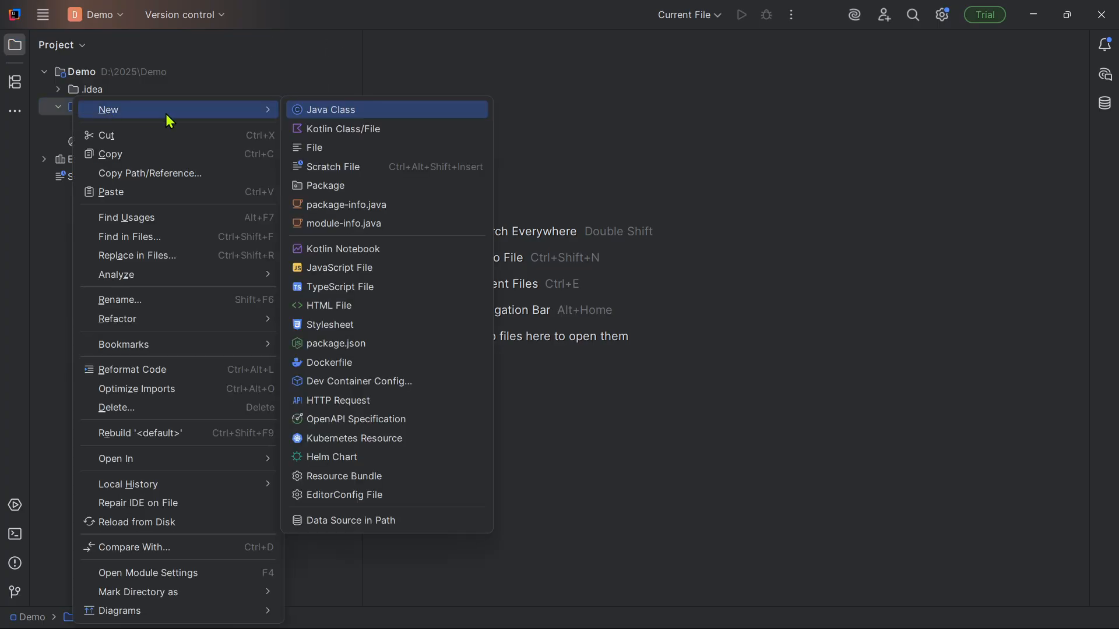
click(328, 111)
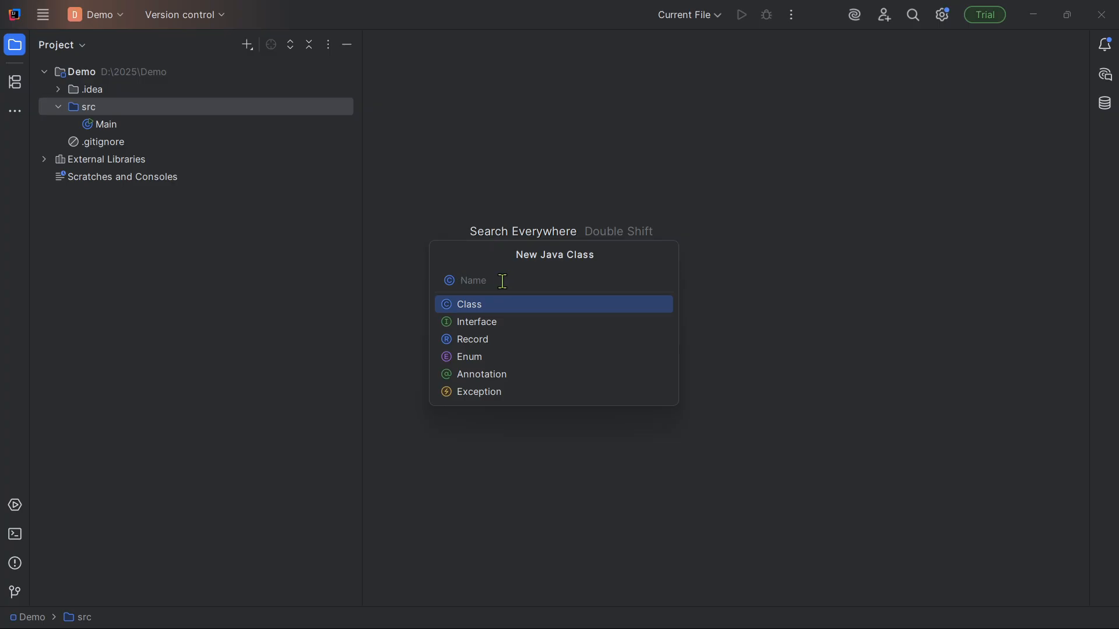
text(Hello)
key(BackSpace)
key(BackSpace)
text(lloWorl)
key(Return)
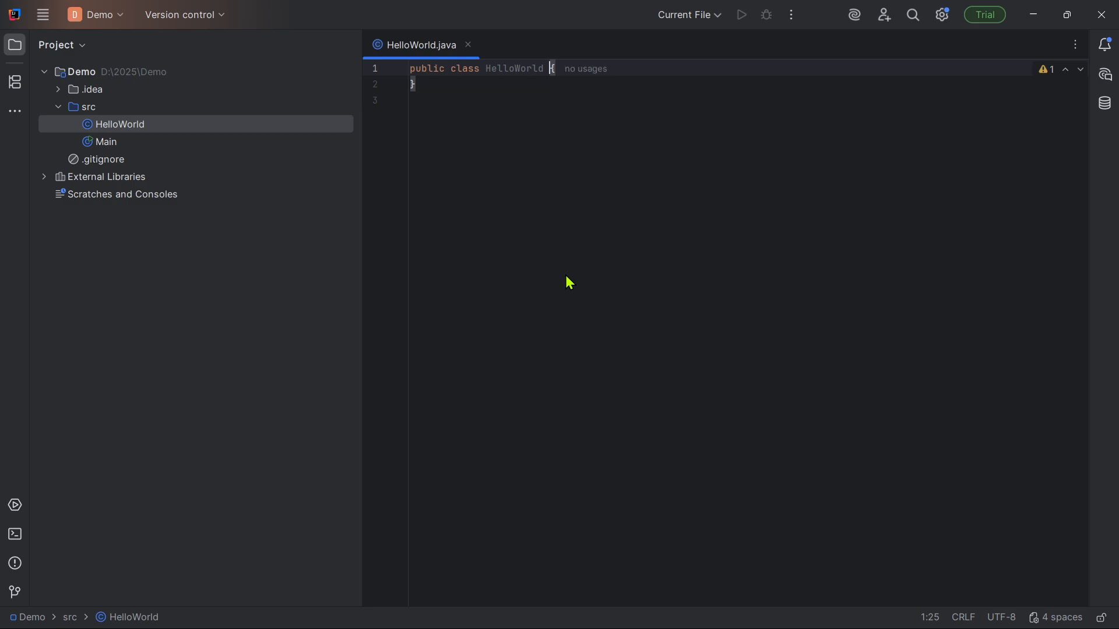
Step: Add a public static void main(String[] args) method to the HelloWorld class using the main code template
click(447, 85)
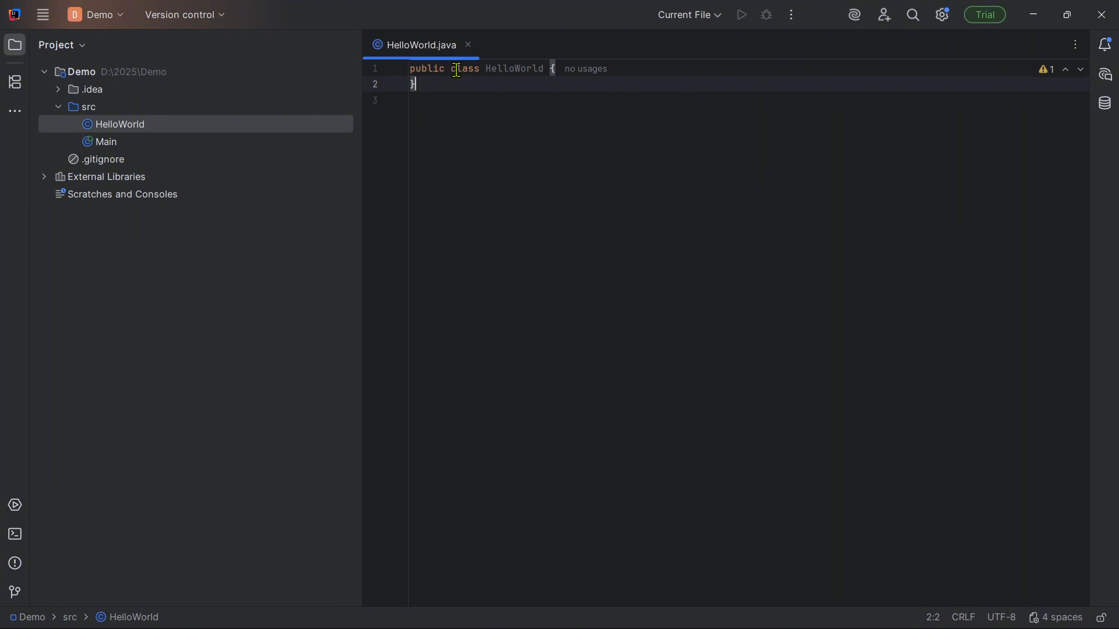
click(634, 70)
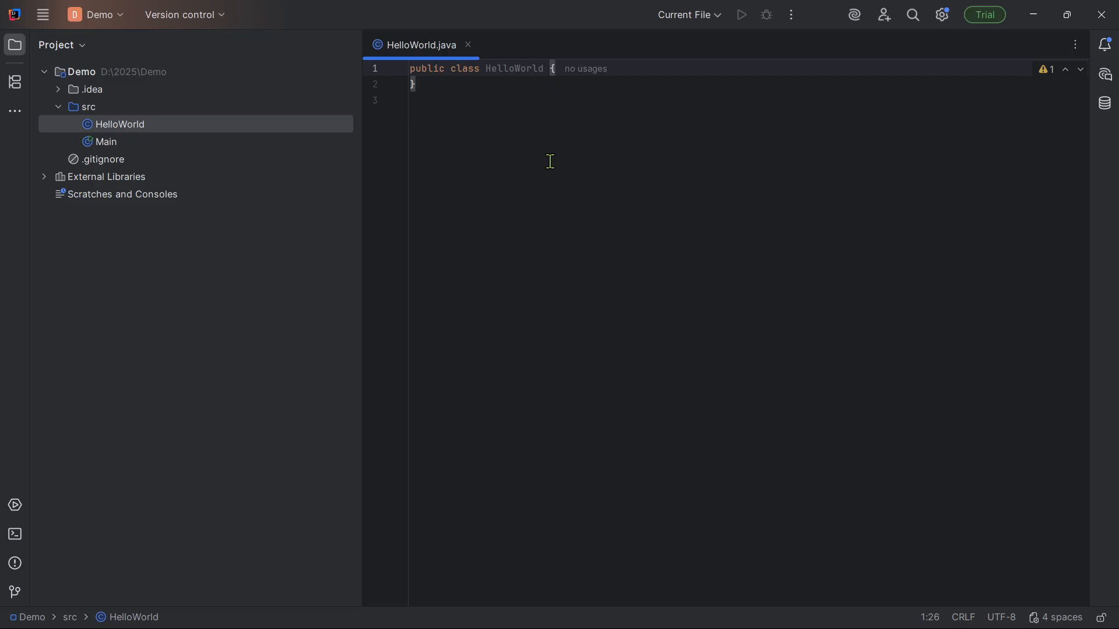
key(Return)
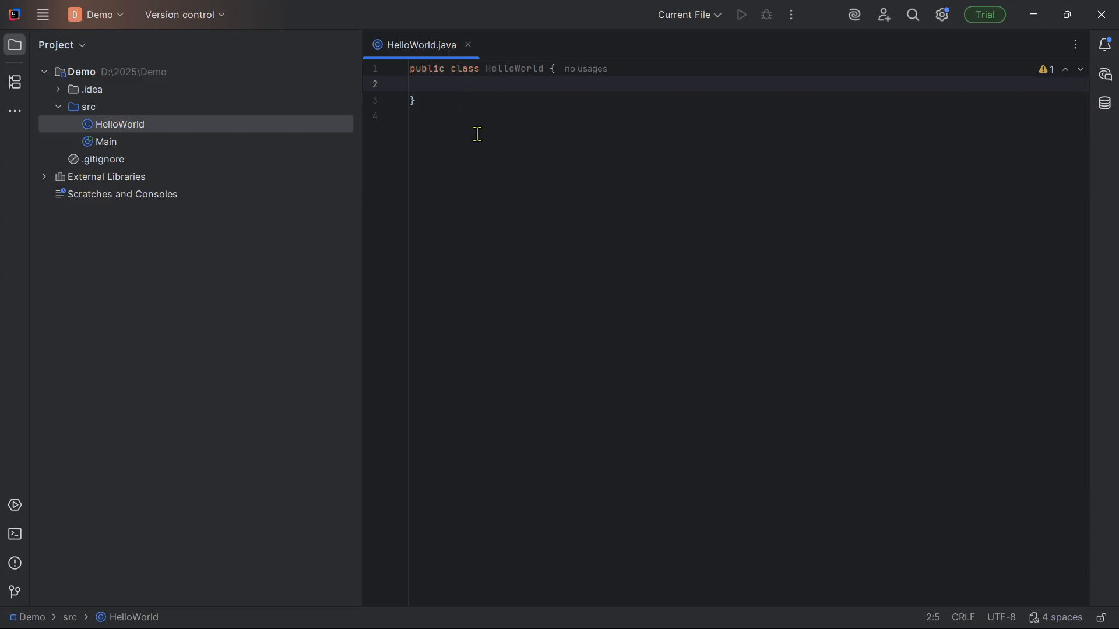
text(m)
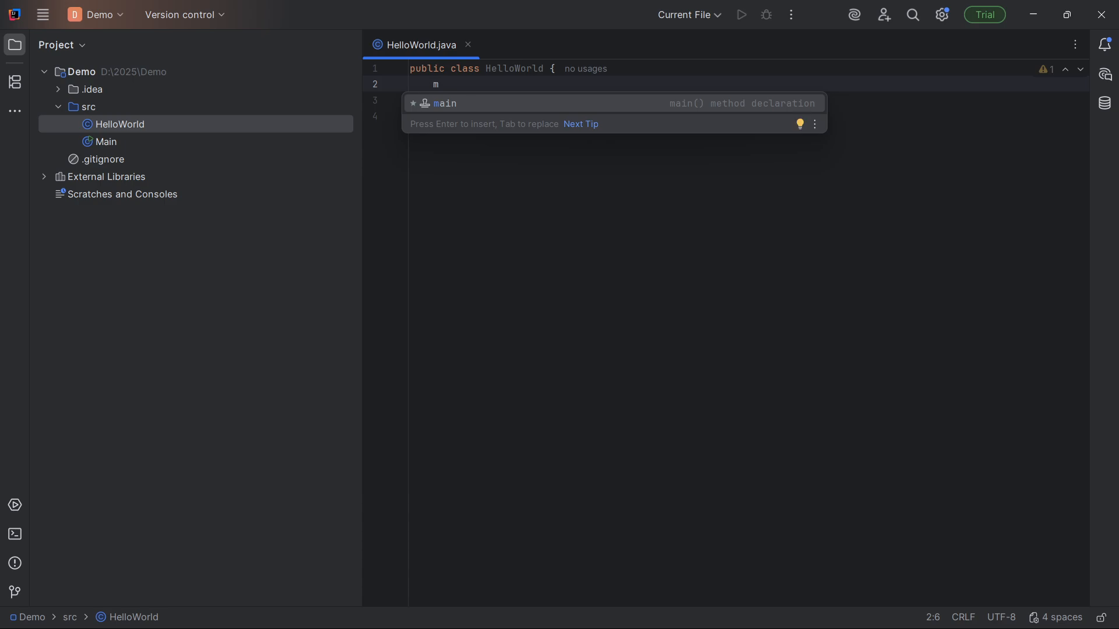
key(BackSpace)
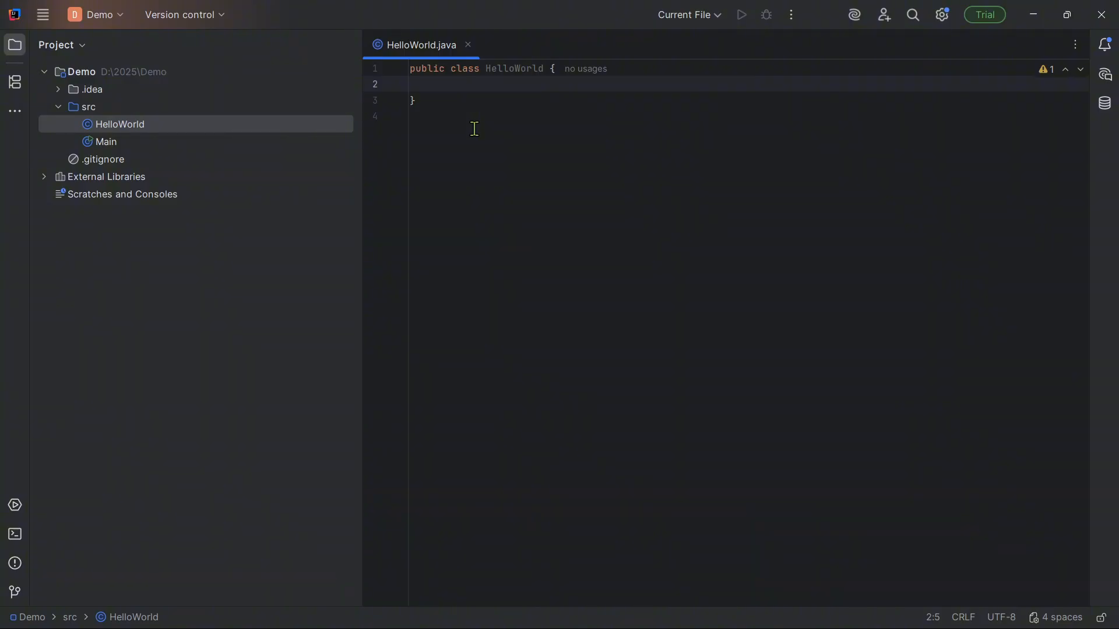
text(m)
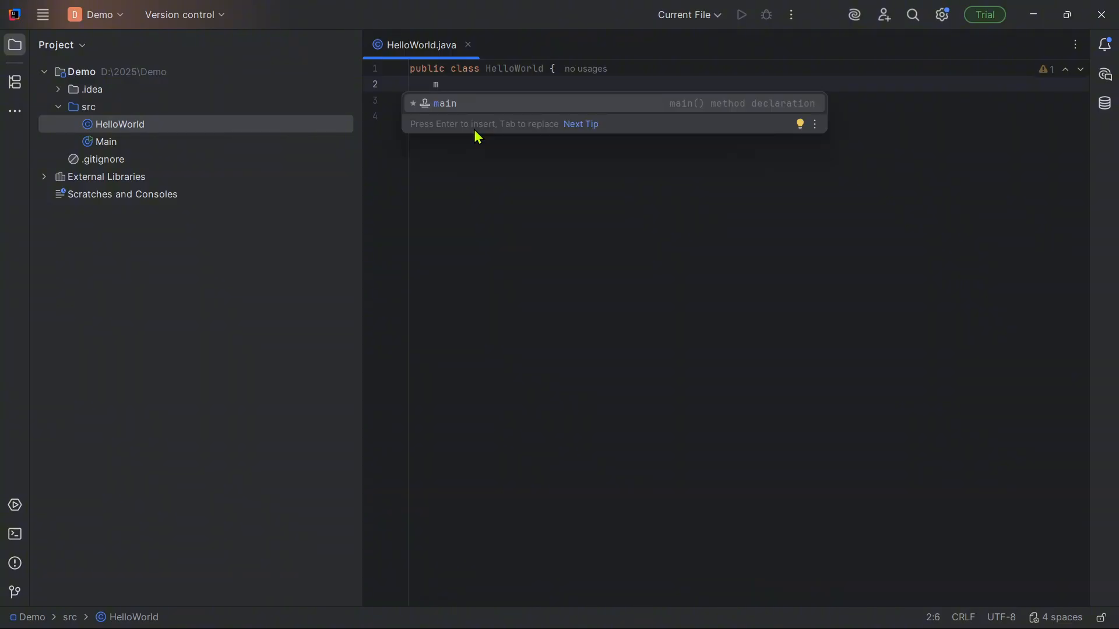
text(ain)
click(452, 108)
click(455, 132)
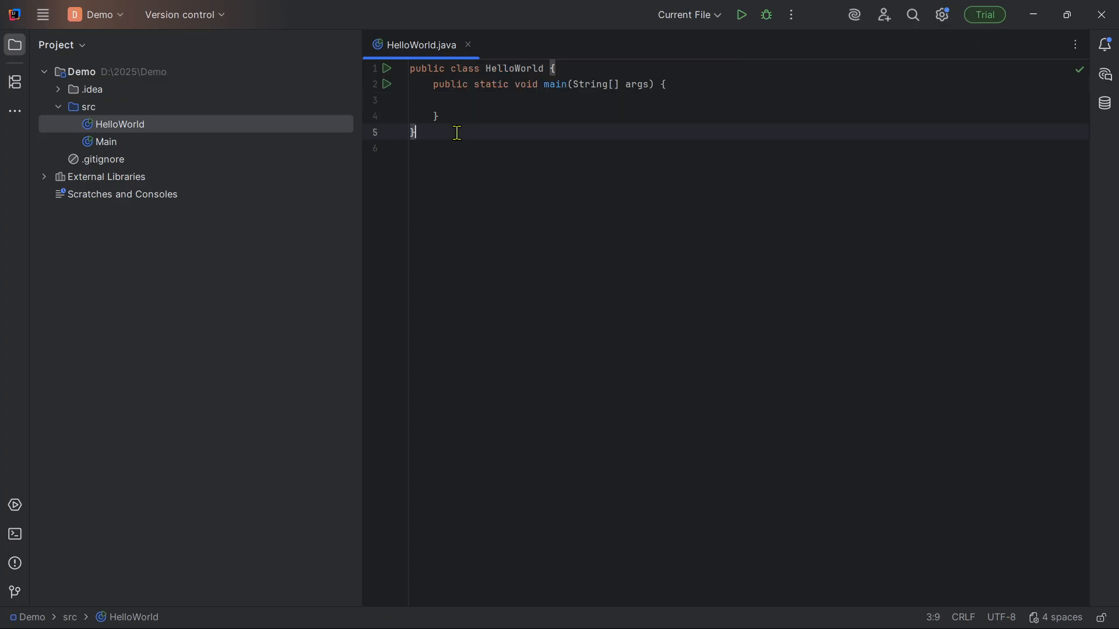
drag(429, 85, 492, 110)
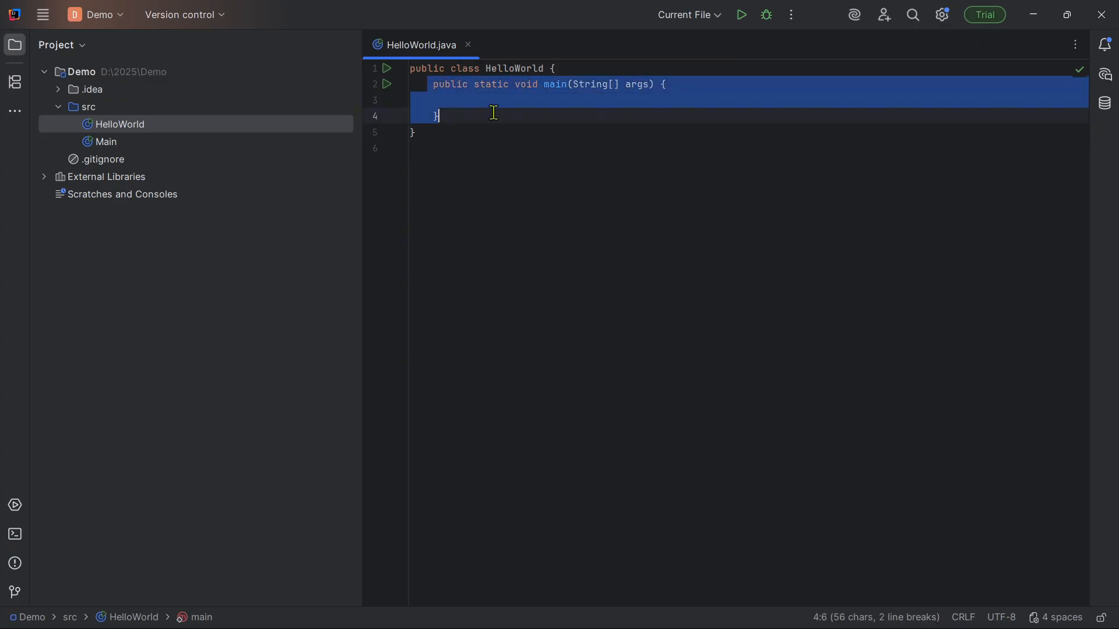
Step: Insert an empty System.out.println(); statement inside HelloWorld's main method using the sout template
click(636, 99)
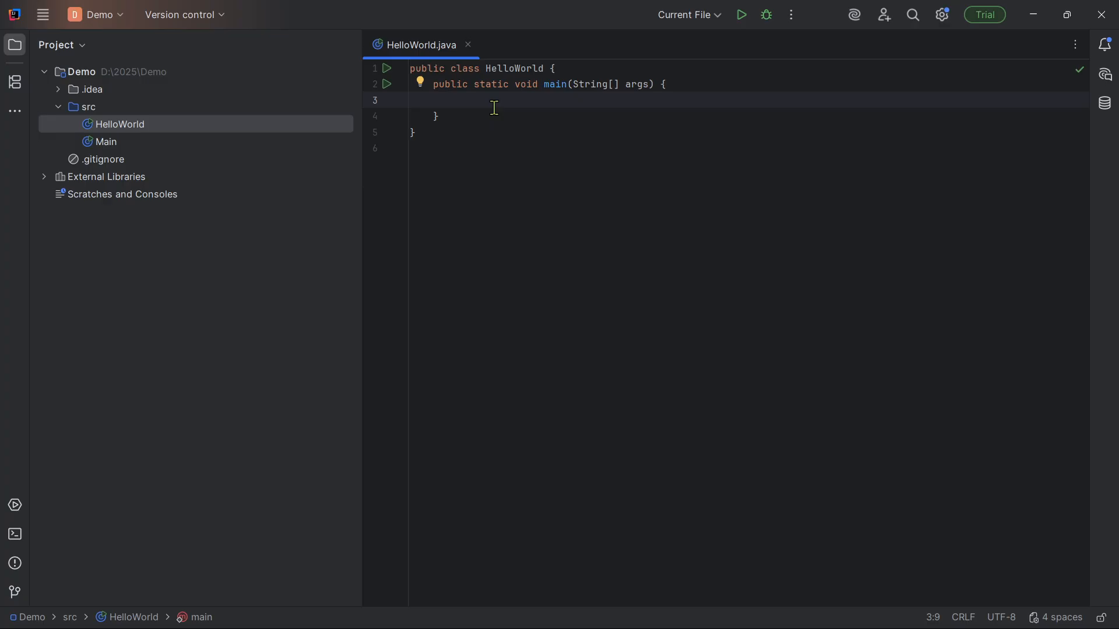
text(sout)
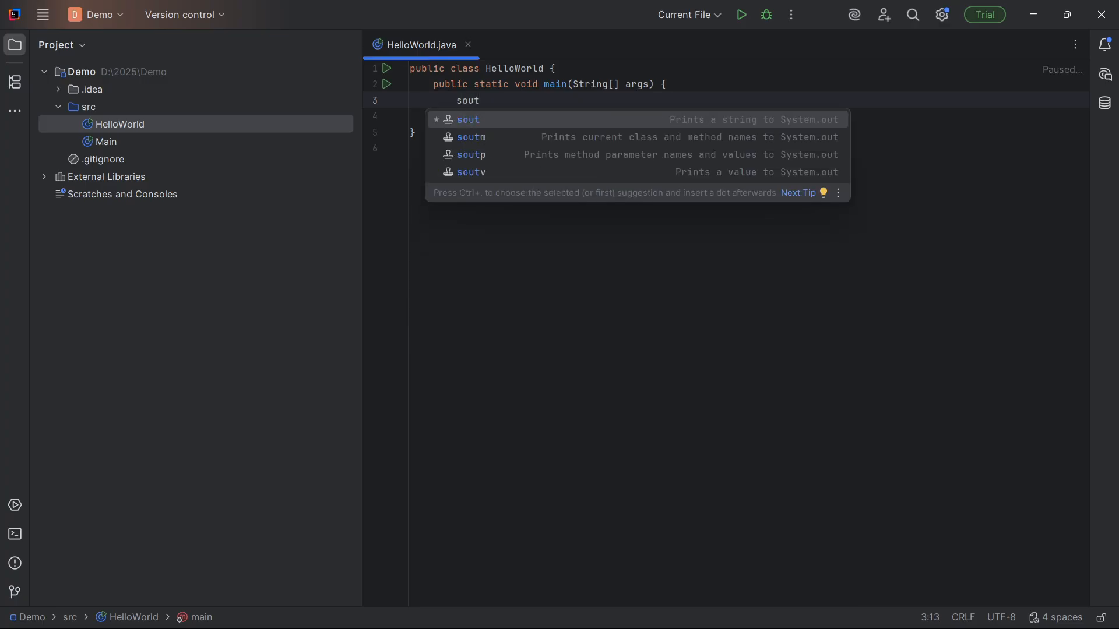
key(Return)
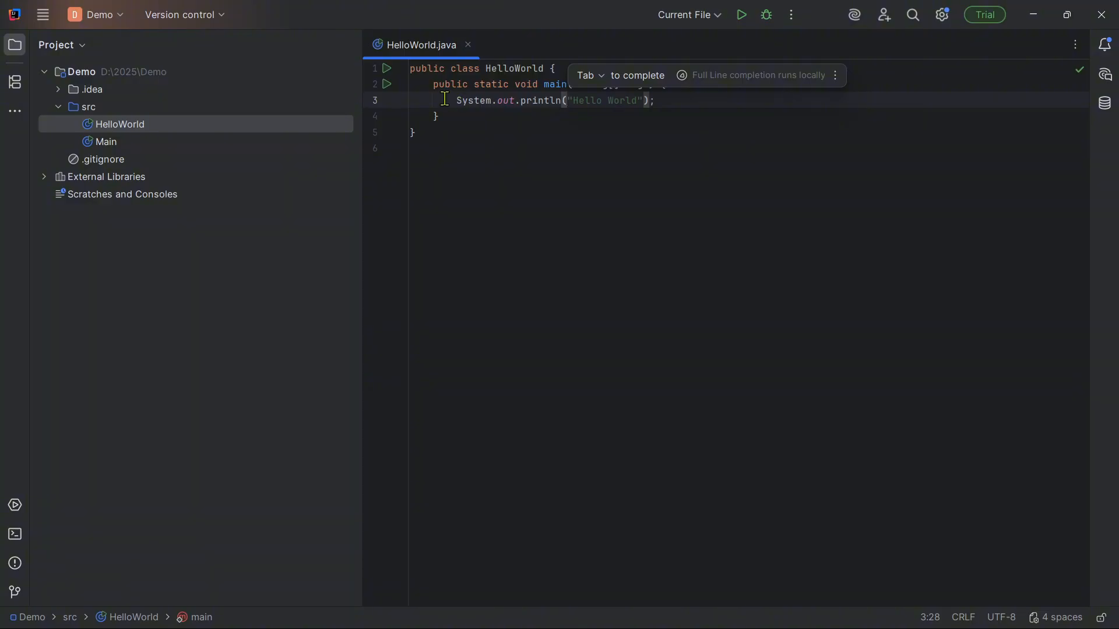
drag(446, 100, 589, 101)
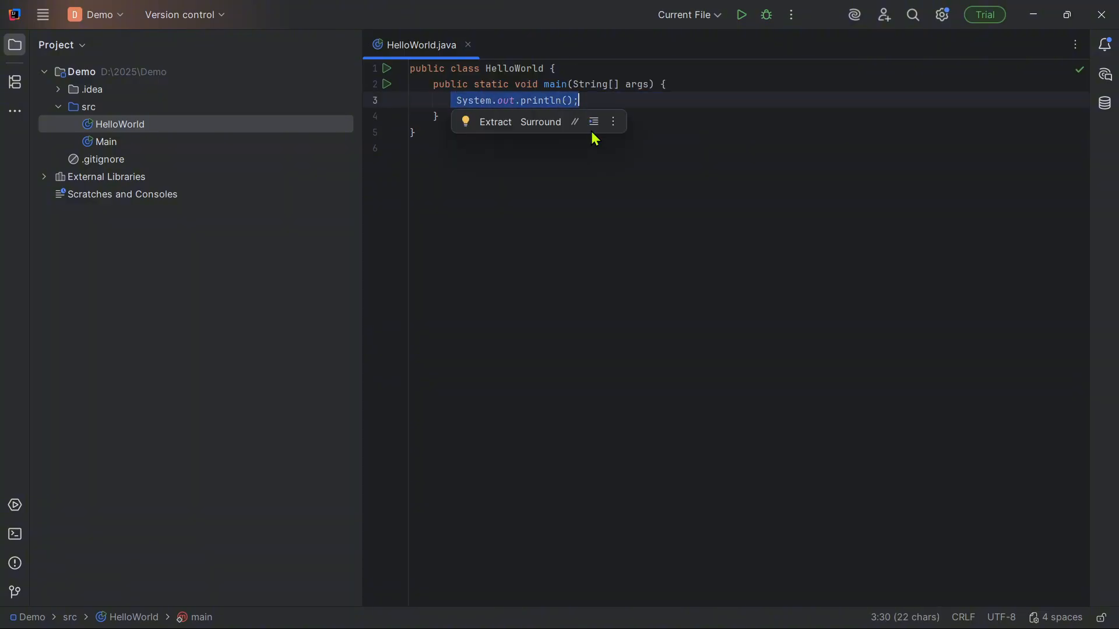
click(582, 163)
Step: Enter the string "Hello World" as the argument of the println statement in HelloWorld
click(568, 100)
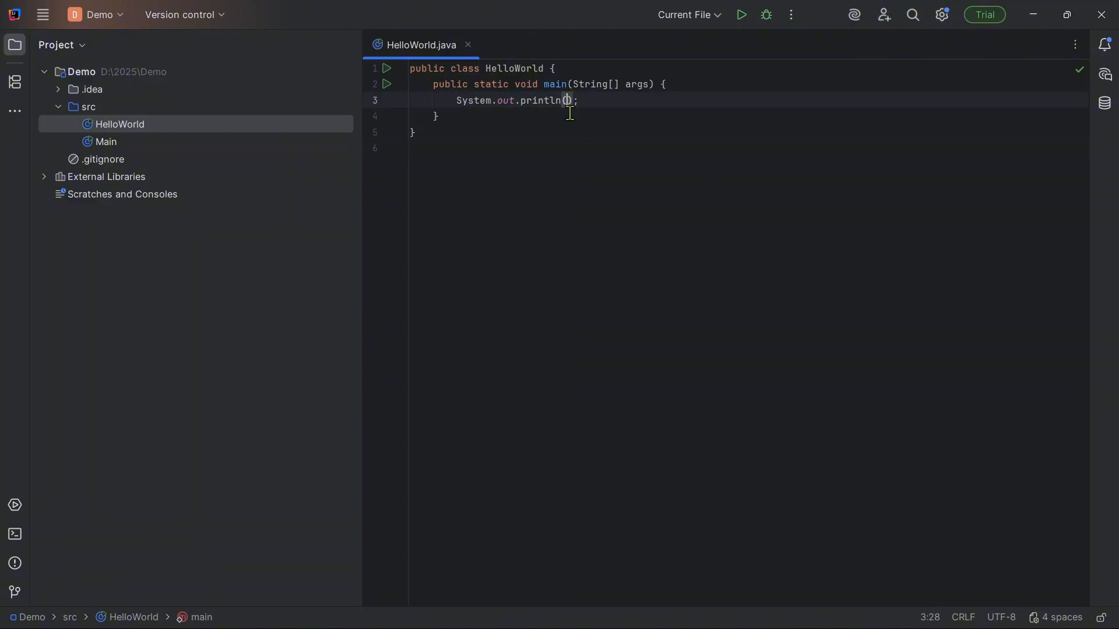
click(584, 101)
click(569, 101)
text(")
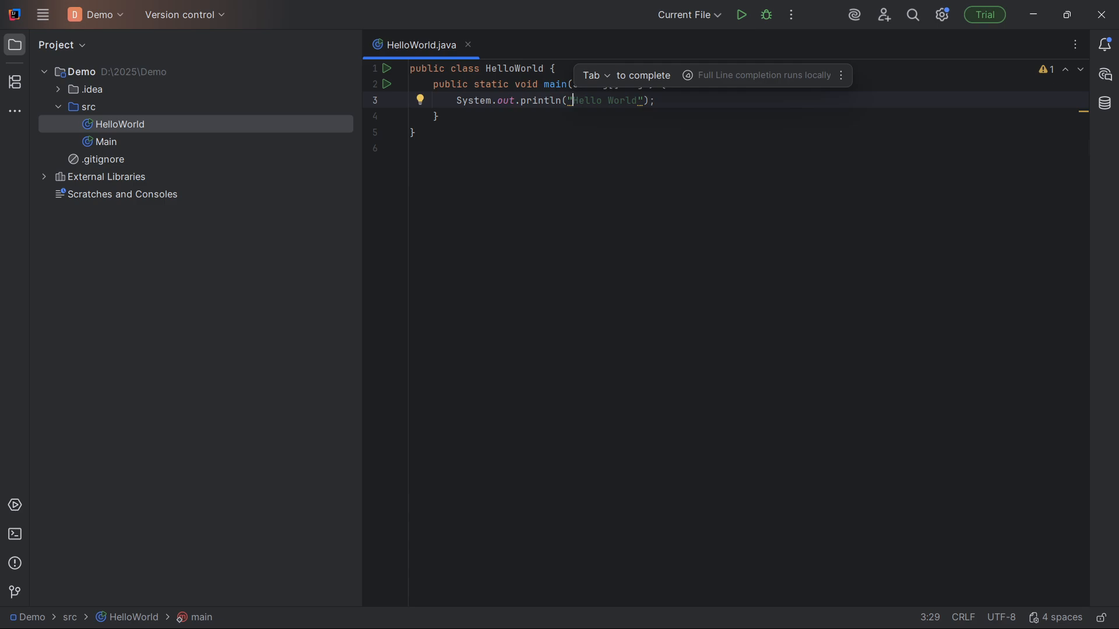
text(Hello)
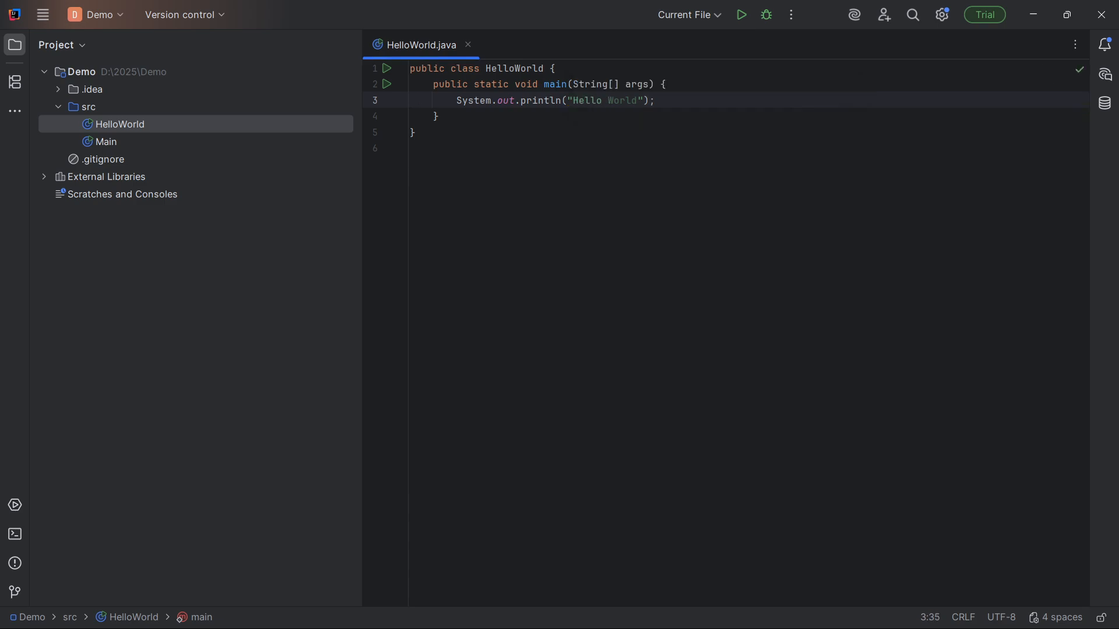
text( World)
Step: Run the HelloWorld program, check its console output, and hide the run output
click(743, 20)
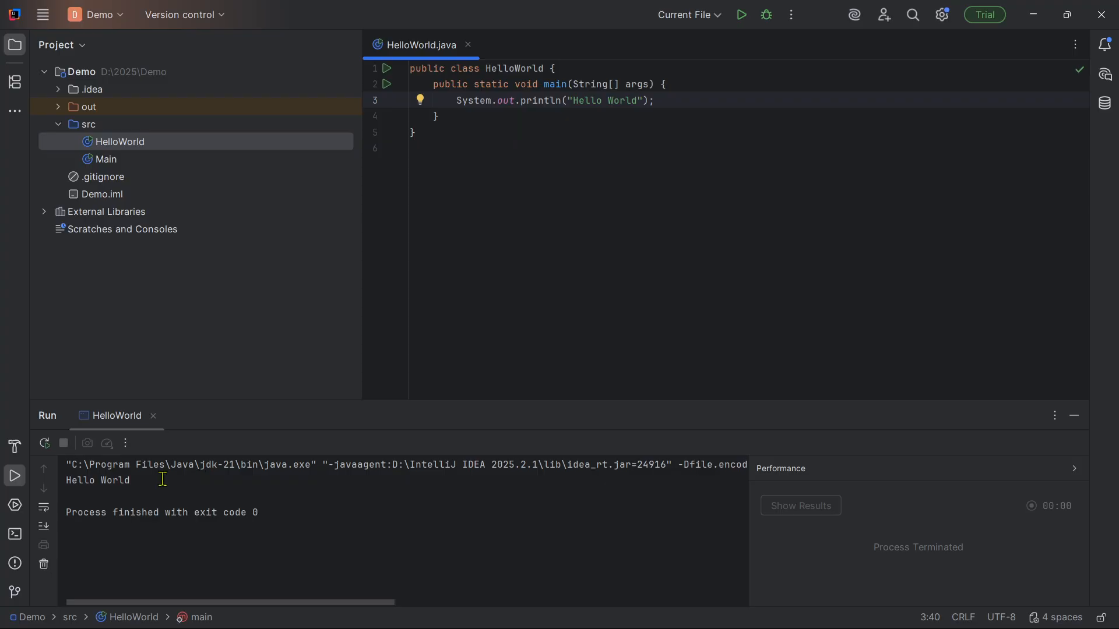
drag(150, 479, 65, 480)
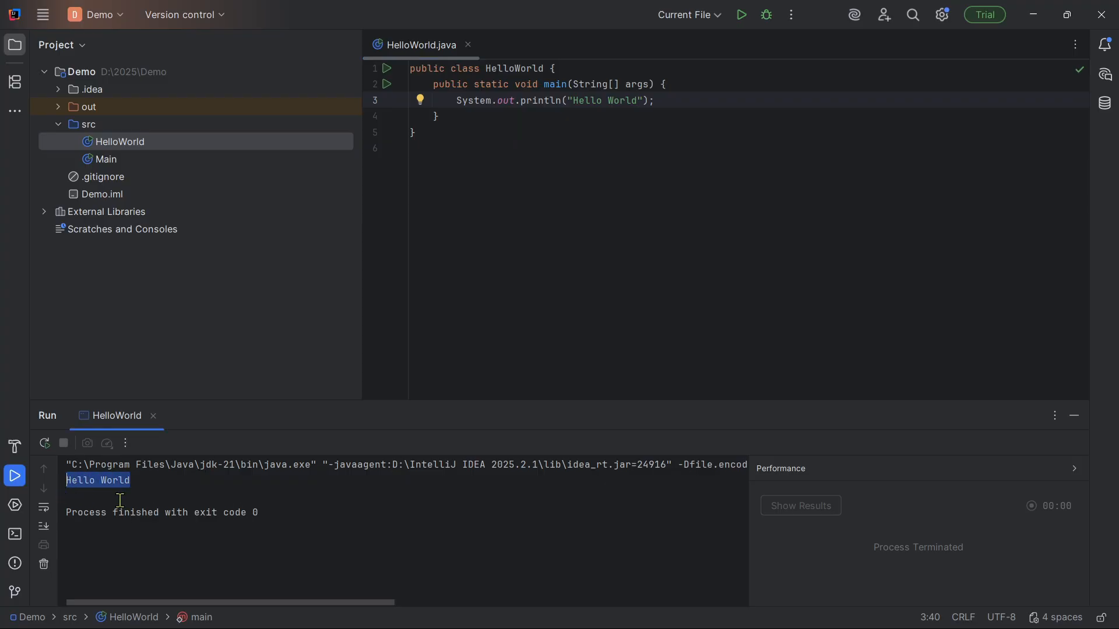
click(136, 488)
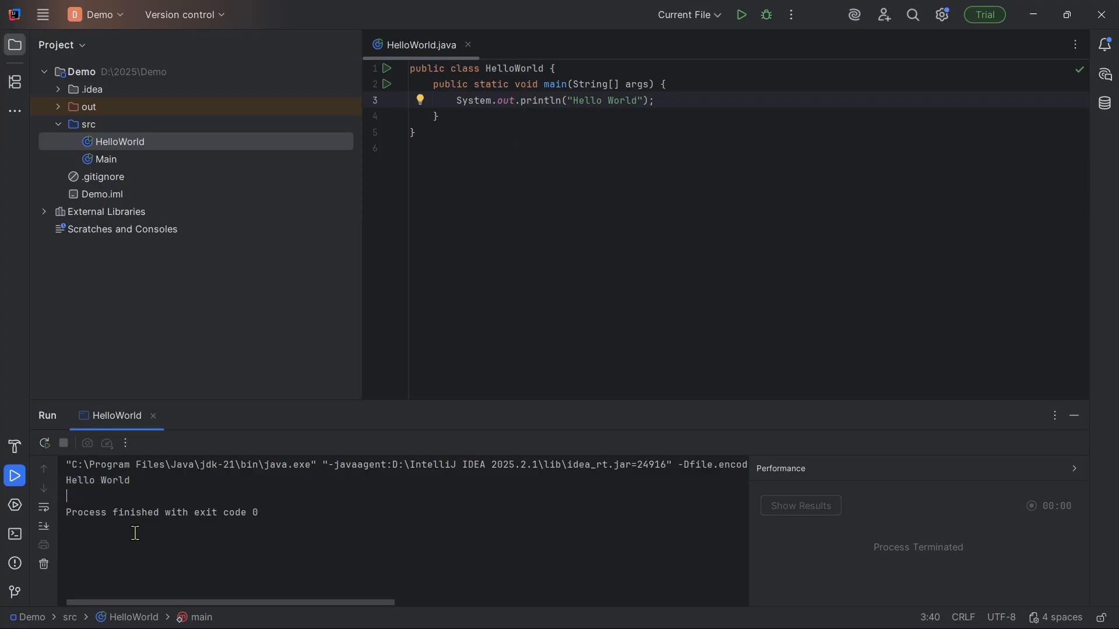
click(1075, 416)
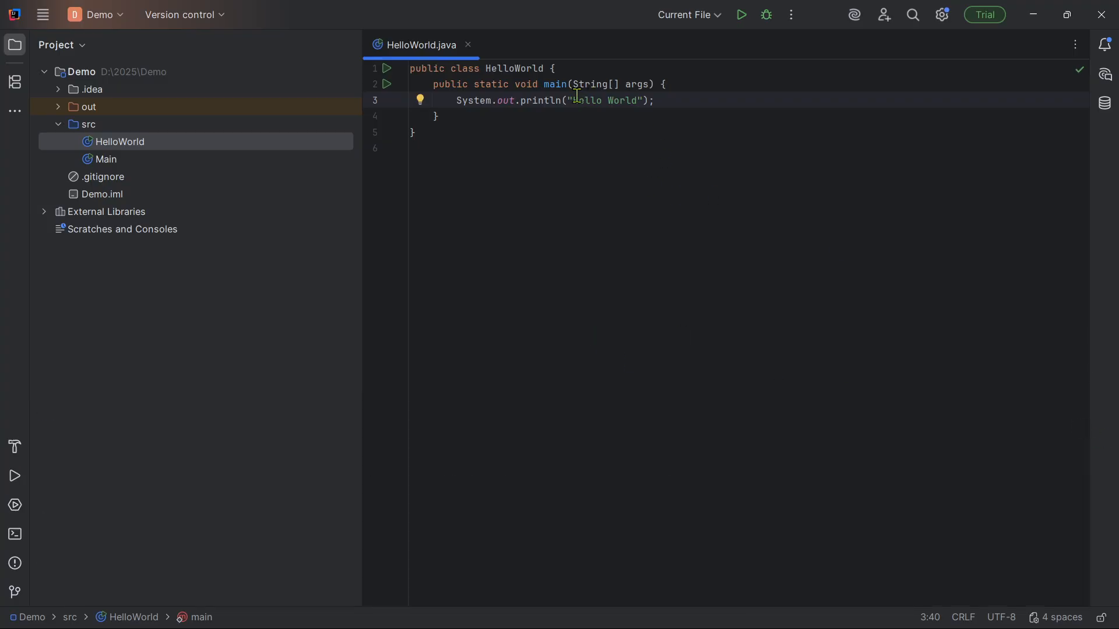
Step: Create a new Java class named demo2 in the Demo project's src folder
right_click(72, 127)
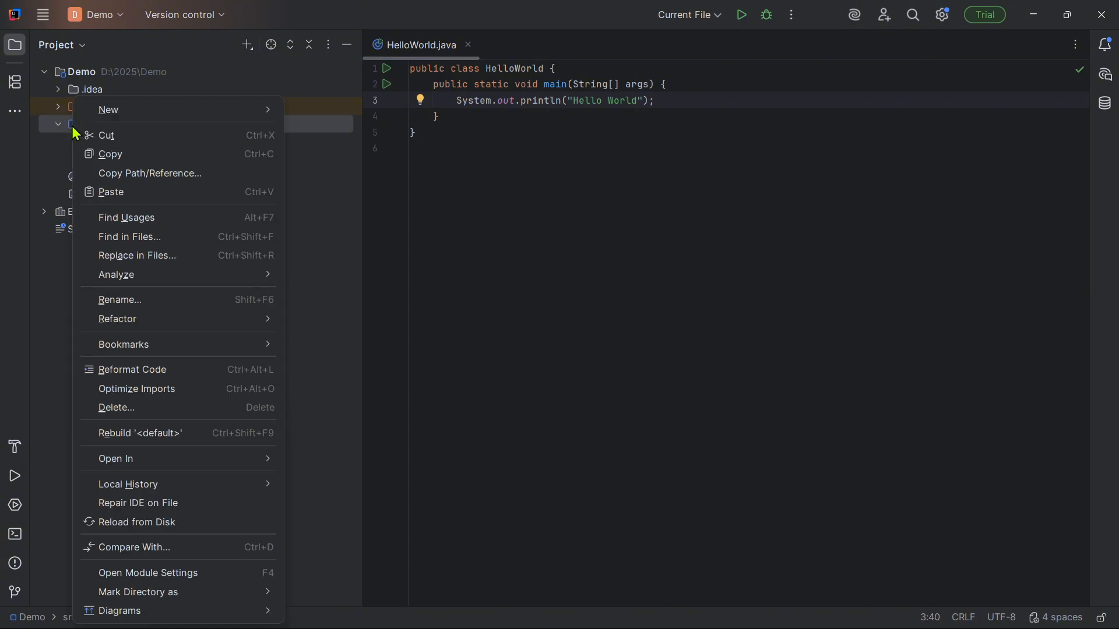
mouse_move(90, 112)
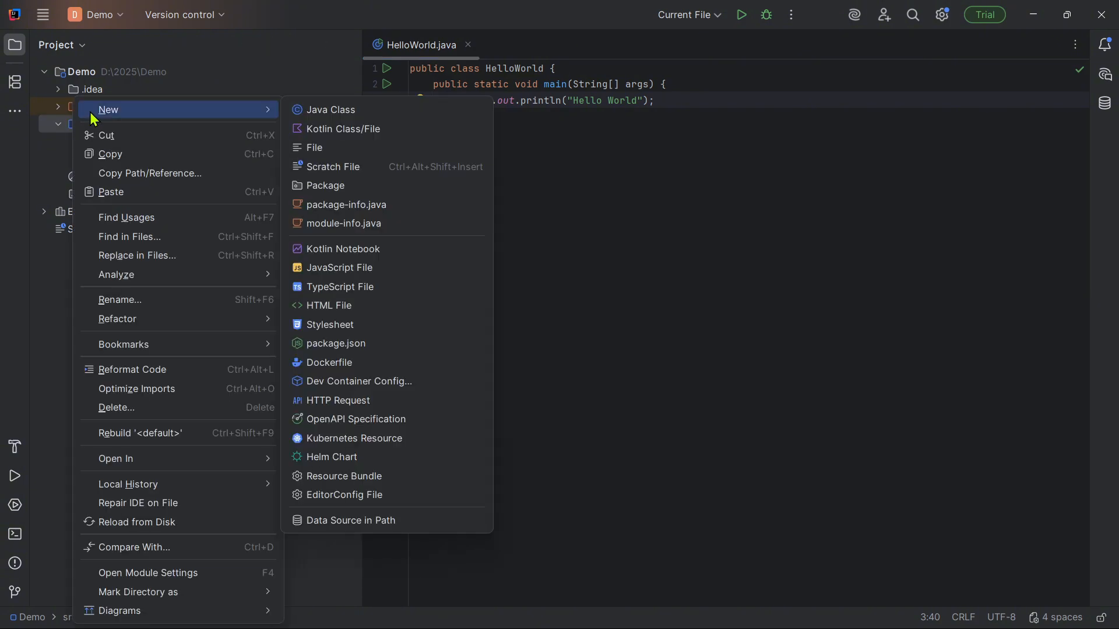
click(313, 110)
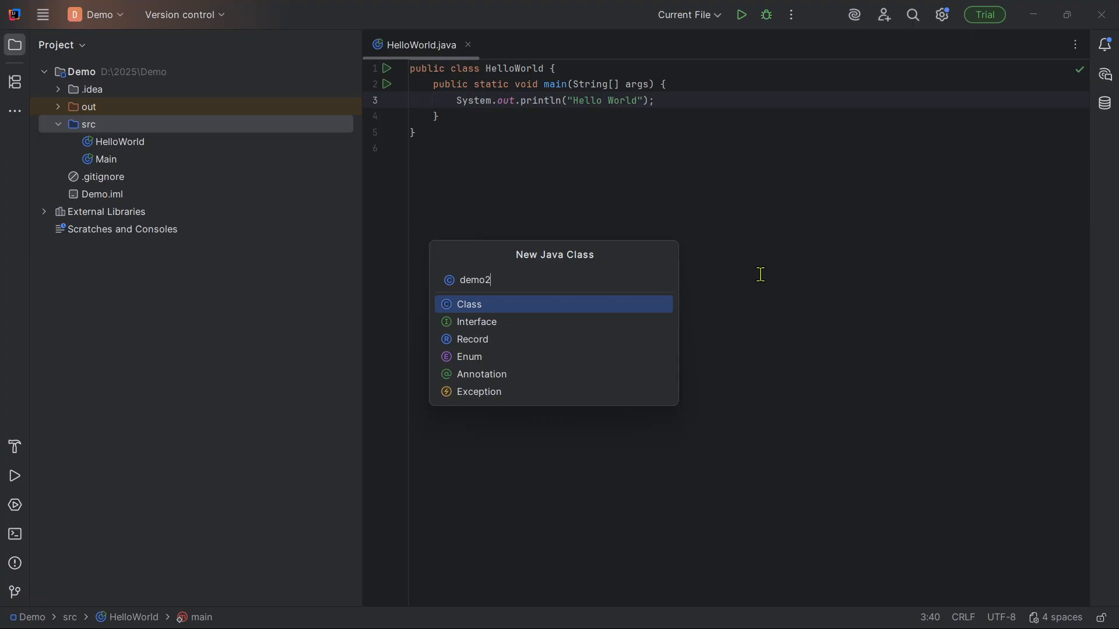
key(Return)
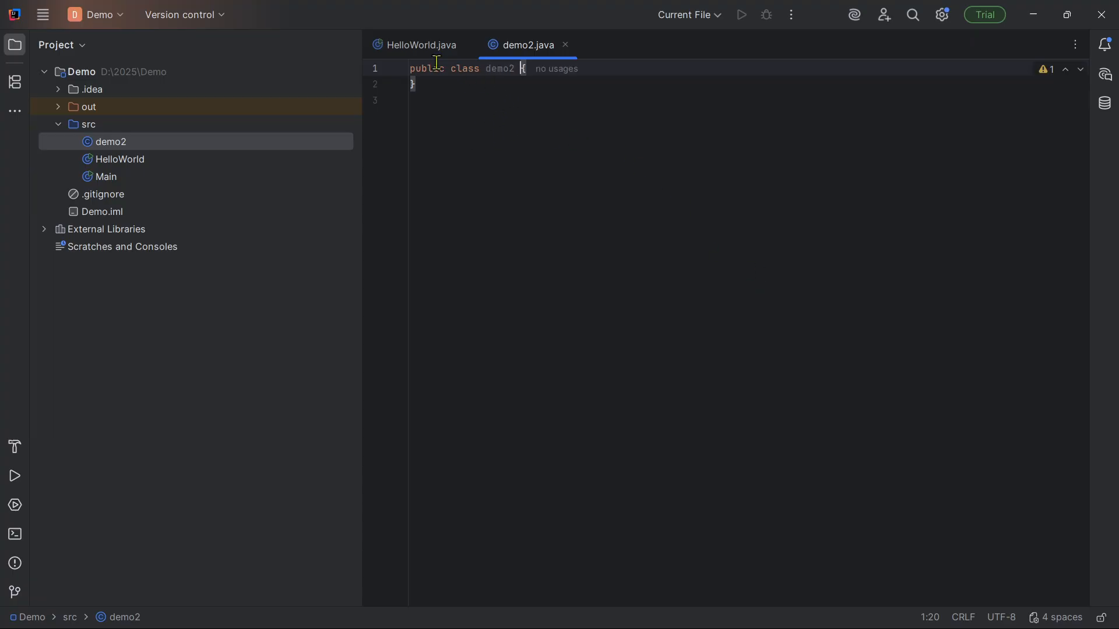
Step: Add a public static void main(String[] args) method to the demo2 class using the main code template
click(422, 45)
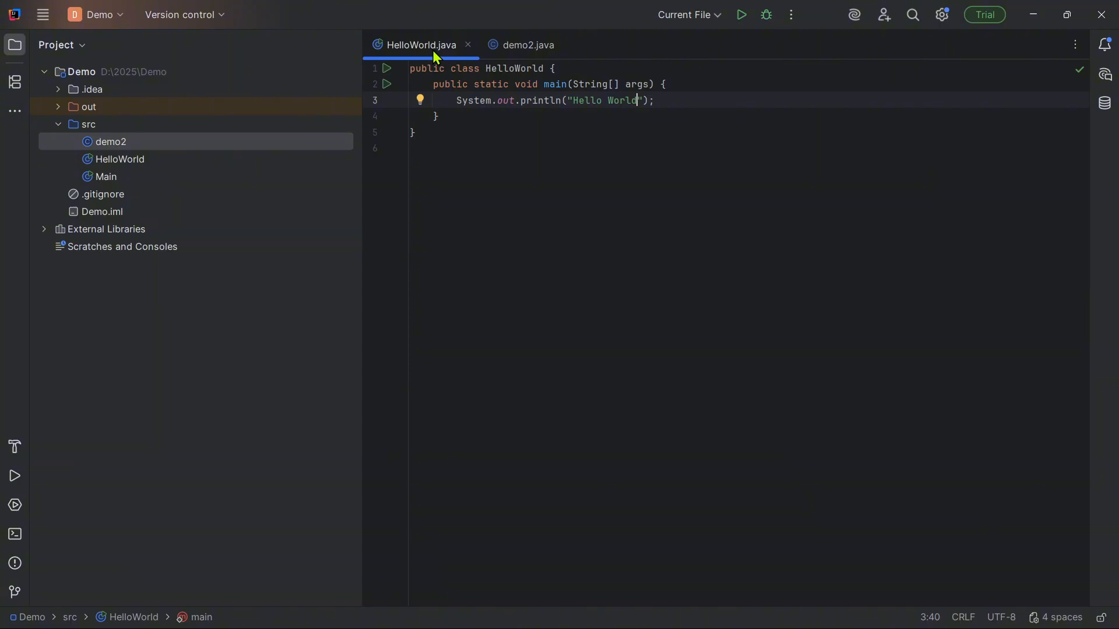
click(505, 57)
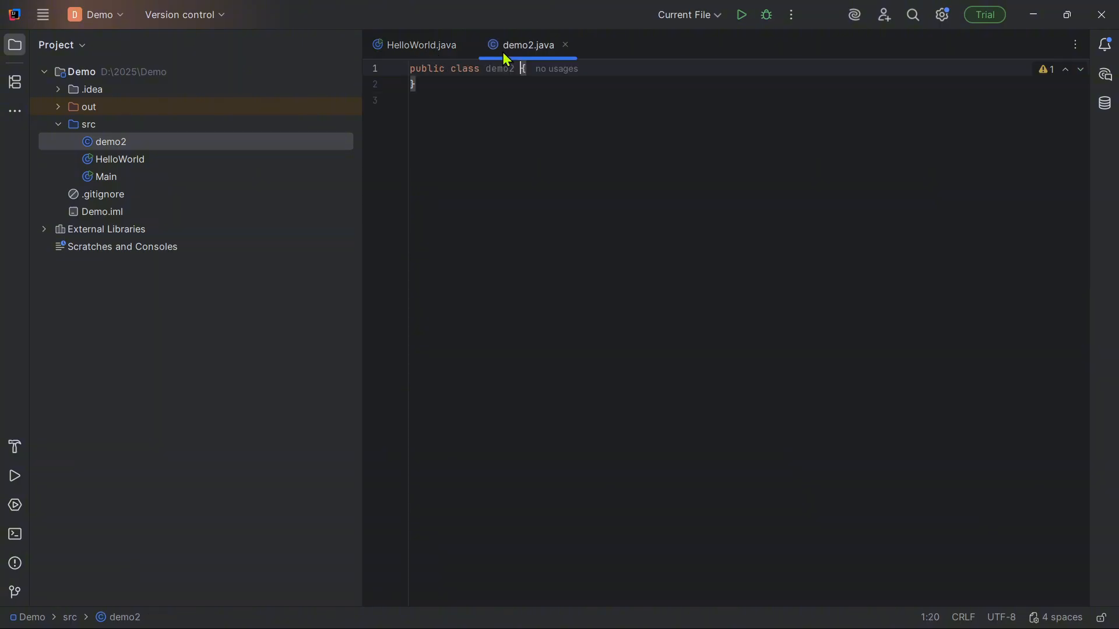
click(609, 65)
key(Return)
text(main)
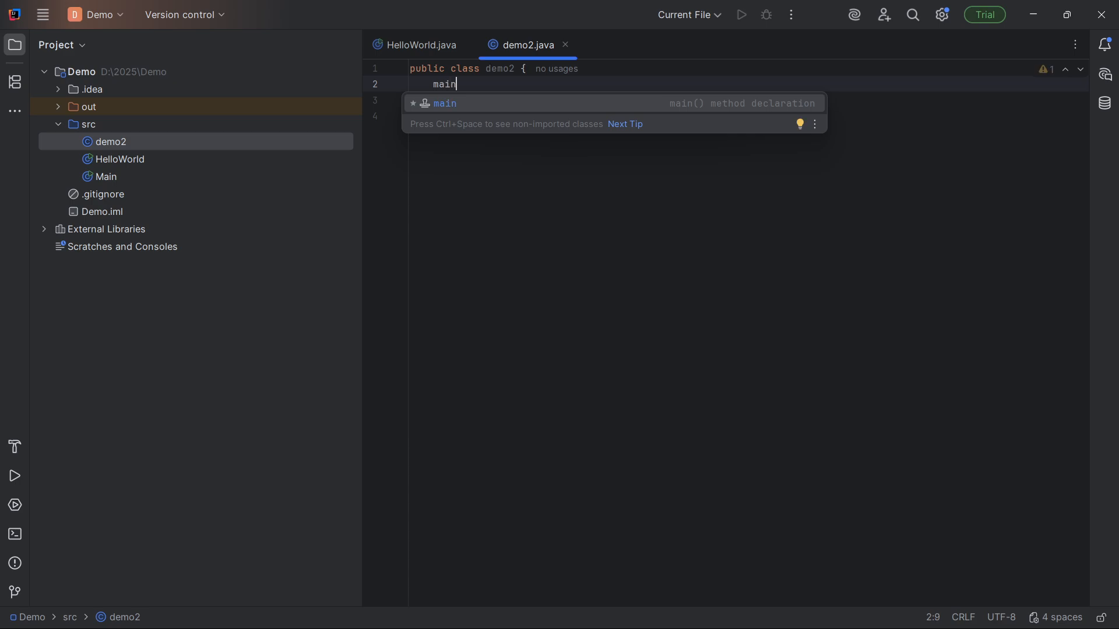
key(Return)
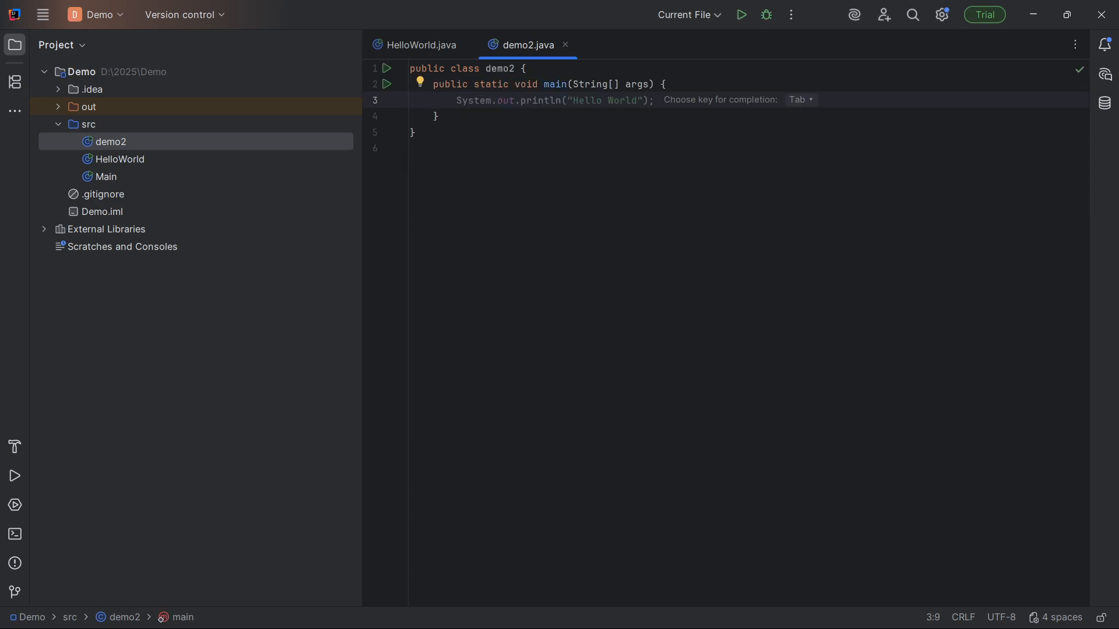
Step: Accept the suggested println statement in demo2's main method and replace its string with "123"
key(Tab)
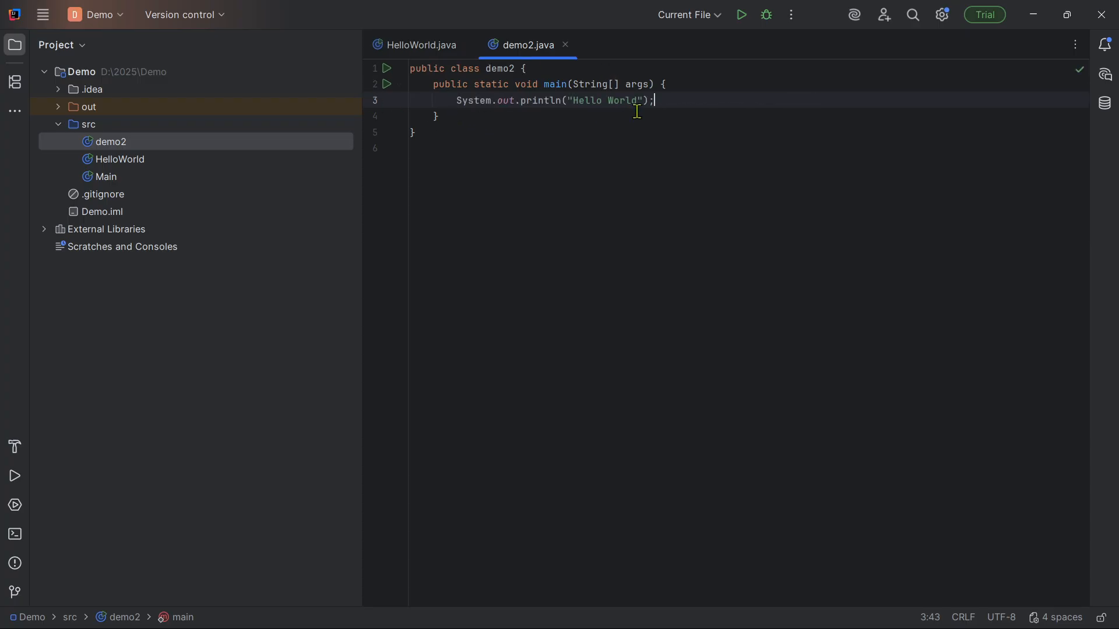
drag(577, 104, 640, 104)
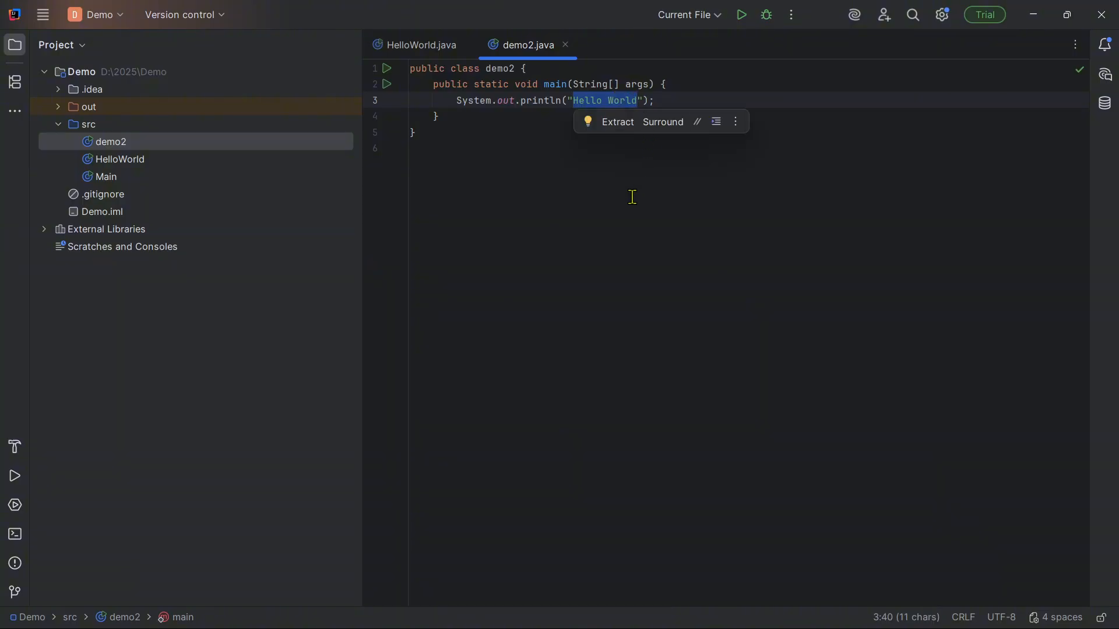
key(BackSpace)
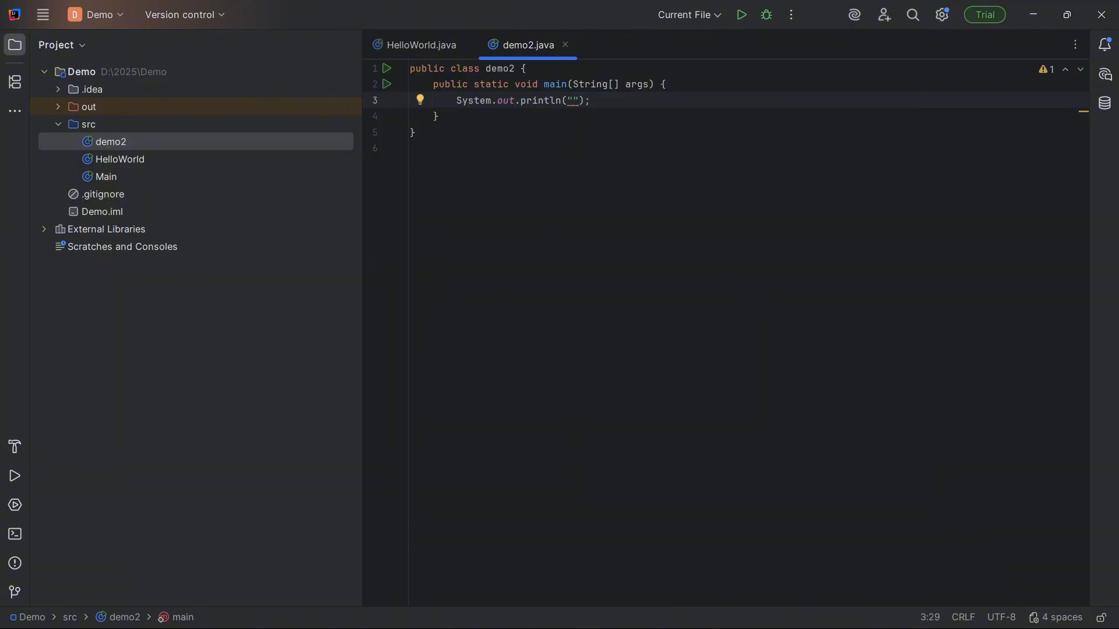
text(123)
click(631, 100)
Step: Run the demo2 program and check its console output
click(742, 18)
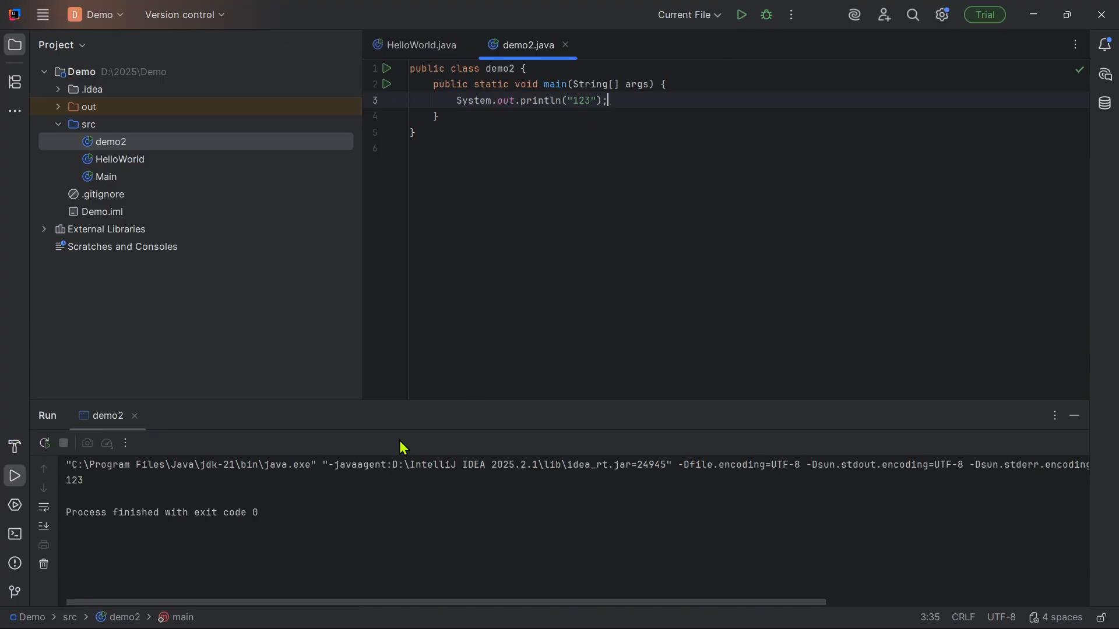
double_click(79, 481)
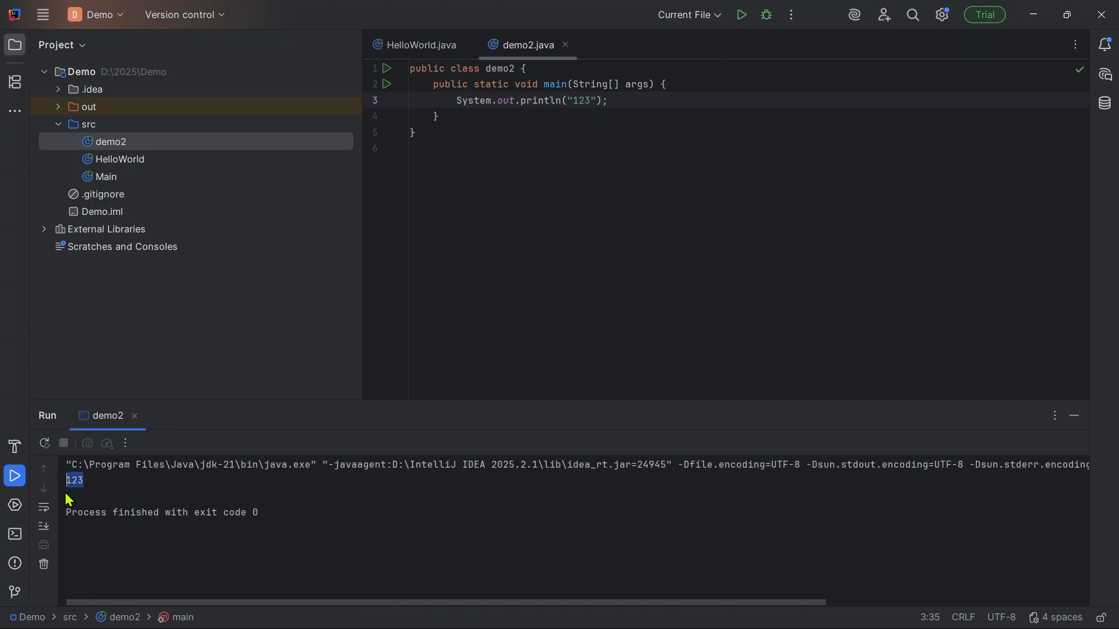
Step: View the run configuration choices with HelloWorld.java open and hide the run output
click(419, 51)
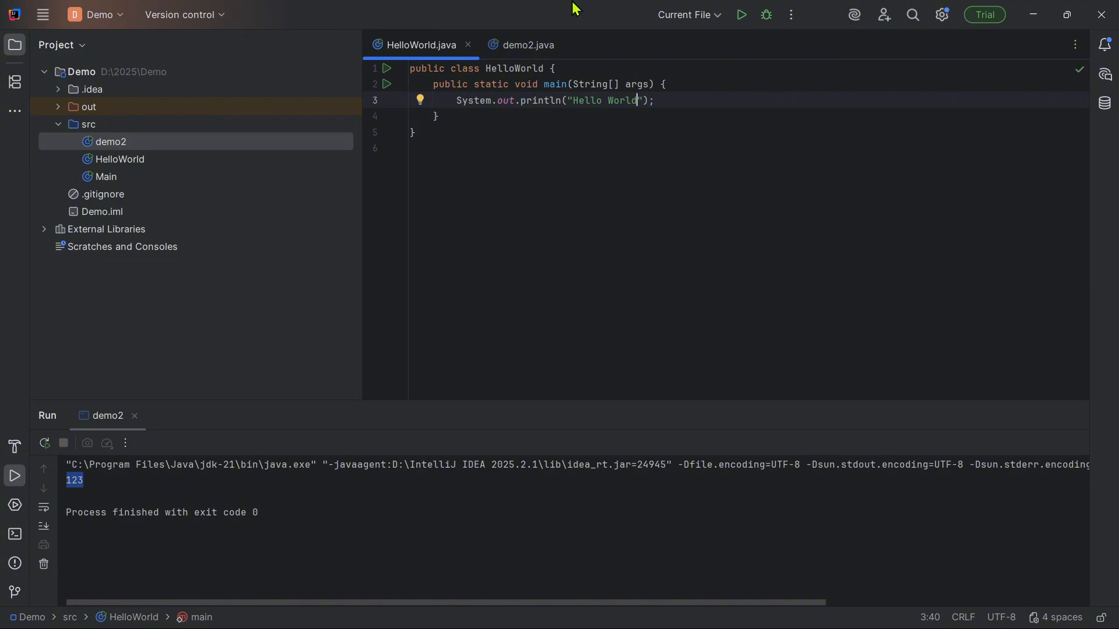
click(723, 22)
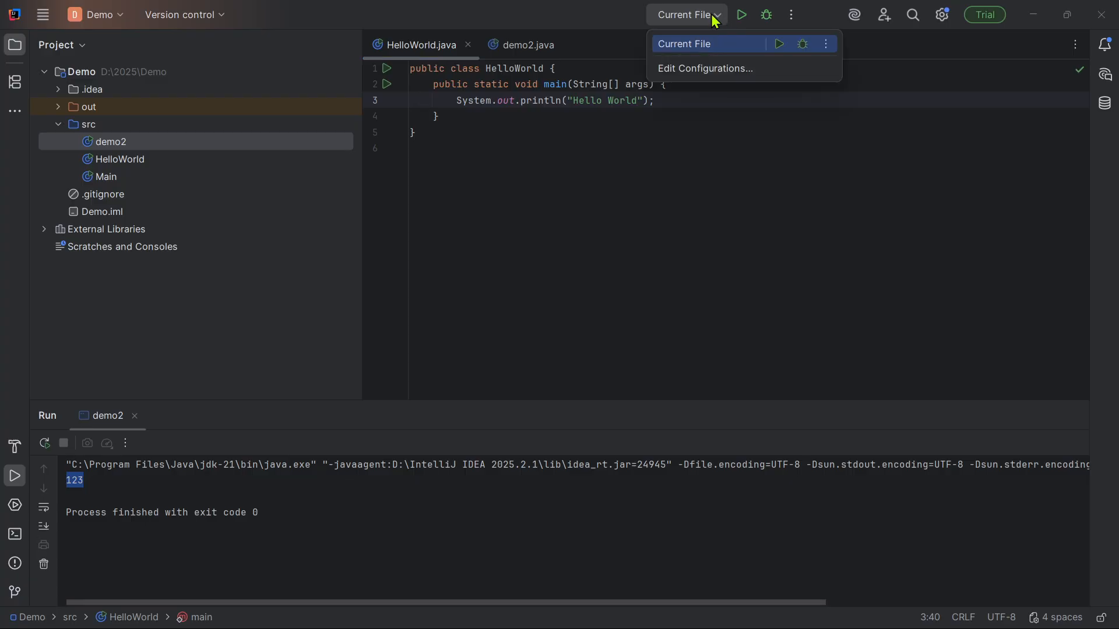
click(533, 116)
click(670, 93)
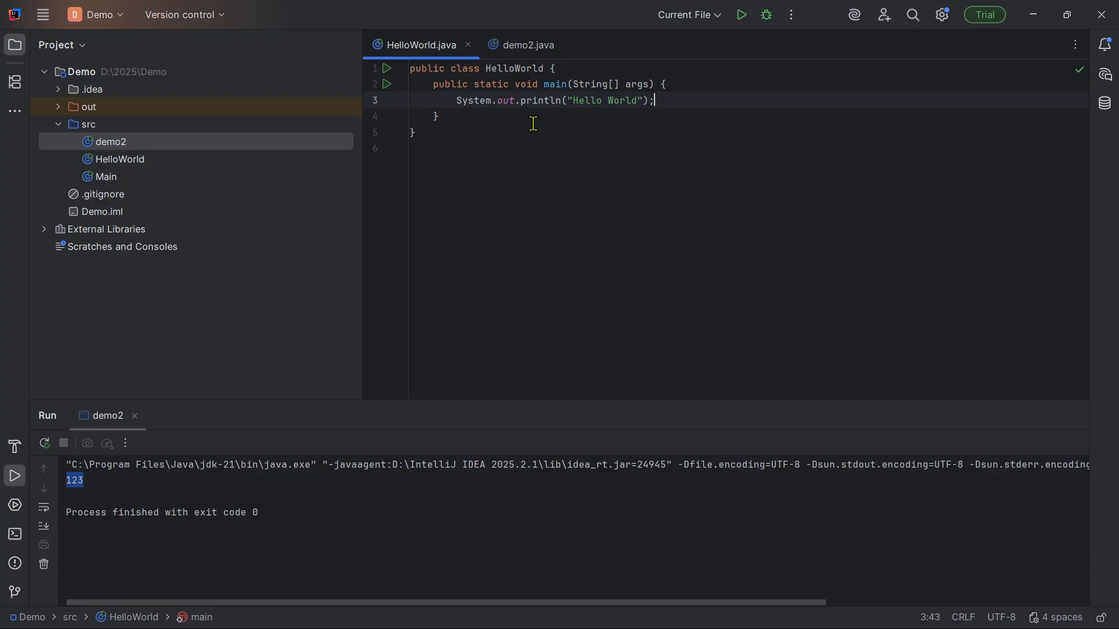
click(513, 46)
click(430, 52)
click(490, 137)
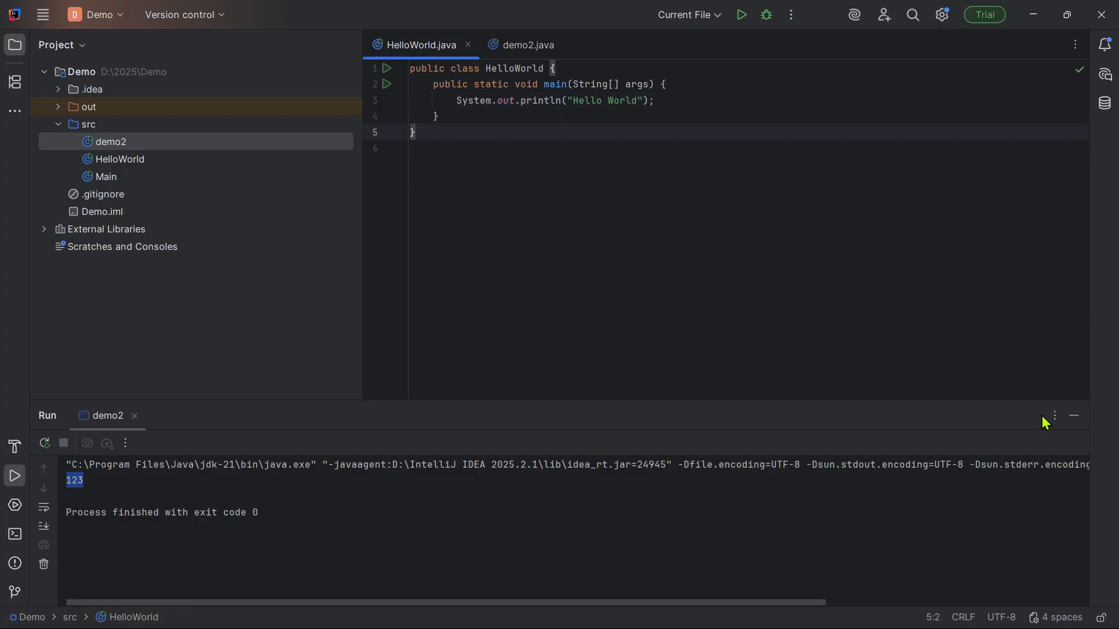
click(1074, 417)
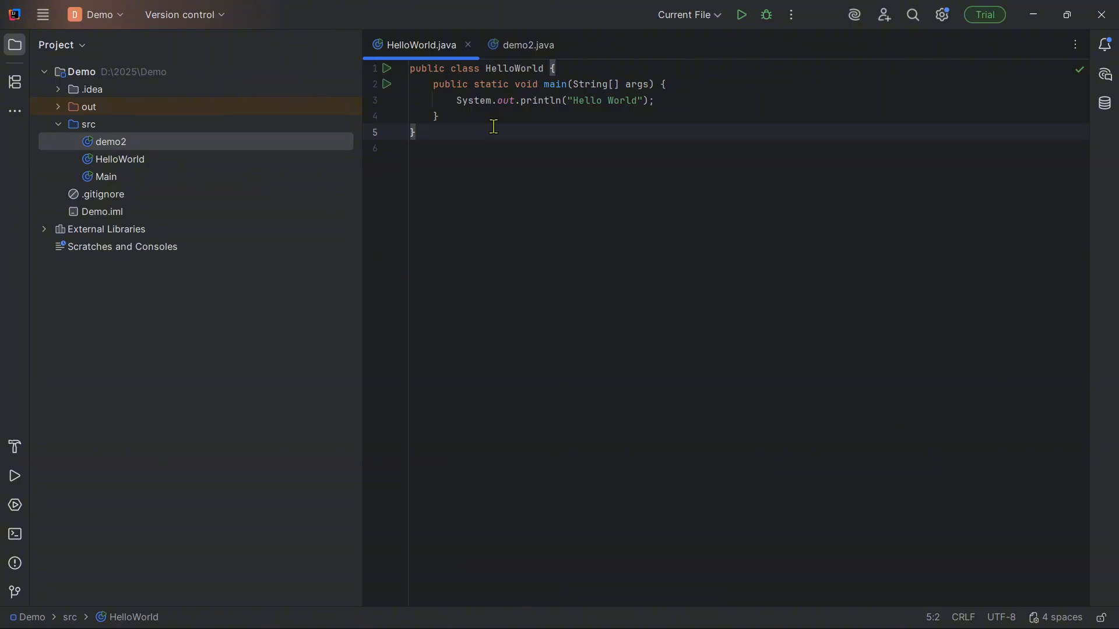
click(451, 119)
click(437, 145)
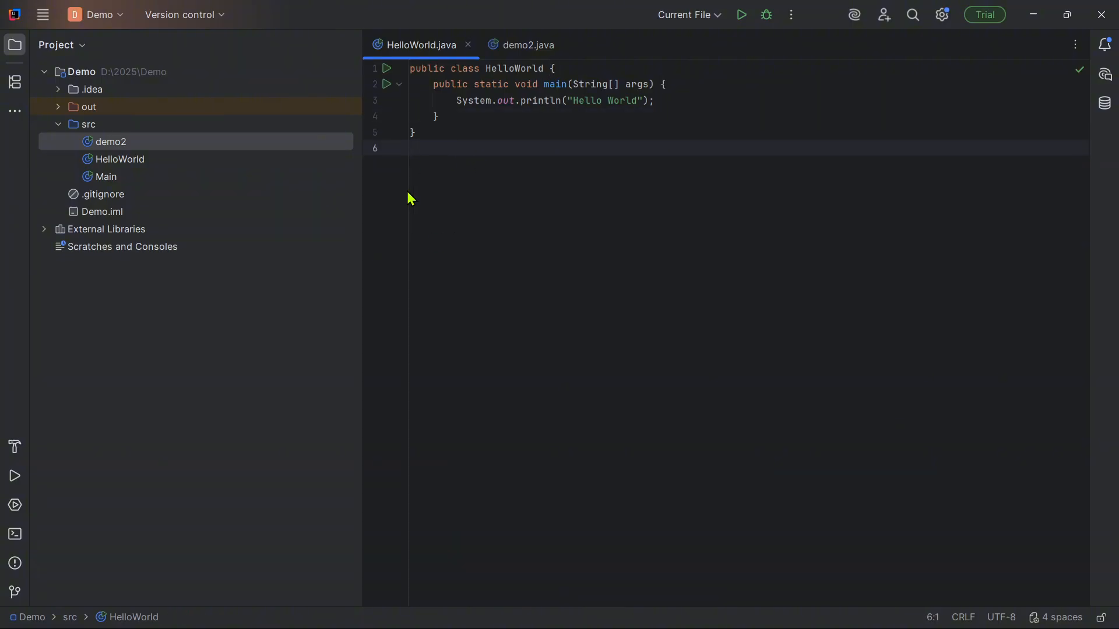
Step: Open the IDE settings at the Appearance page and shift the dialog slightly
click(43, 17)
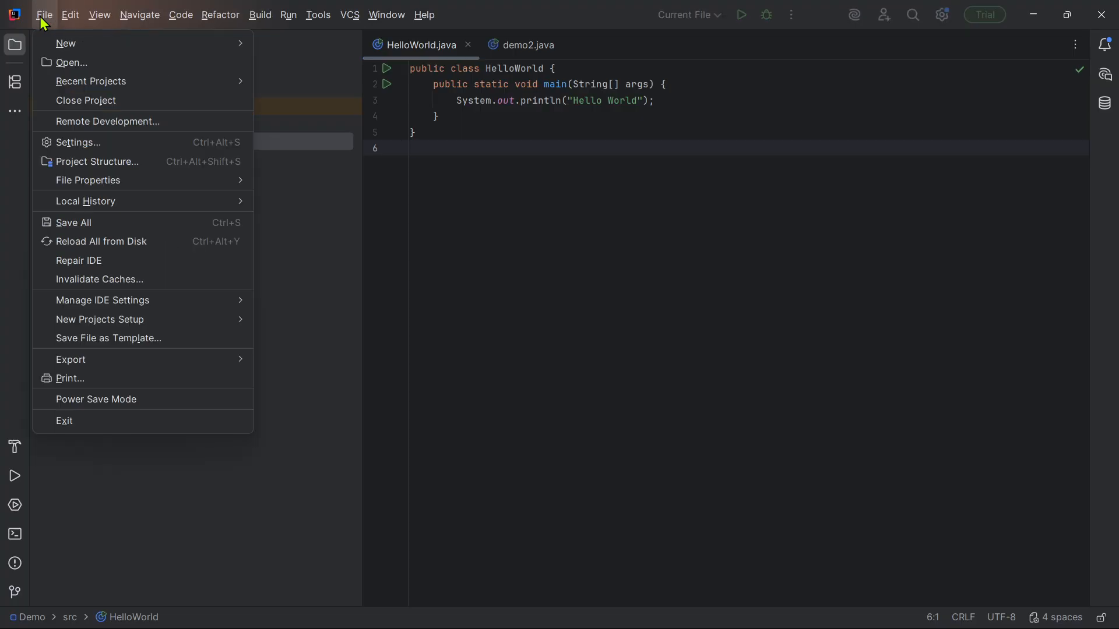
click(78, 143)
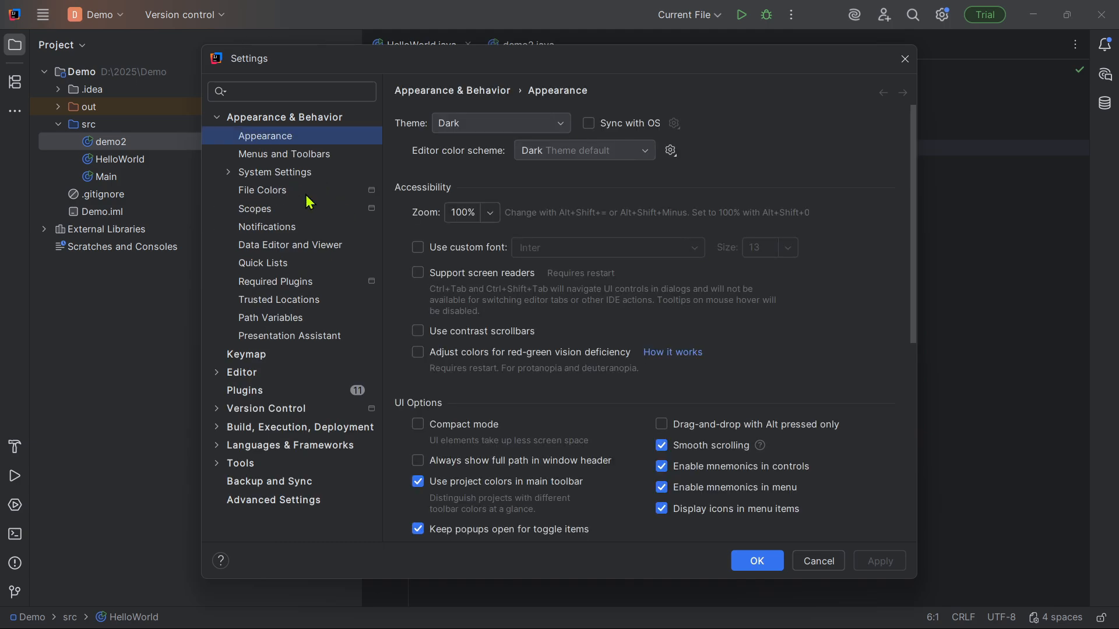
mouse_move(419, 68)
mouse_down()
mouse_move(390, 51)
mouse_move(387, 28)
mouse_move(416, 31)
mouse_move(426, 69)
mouse_up()
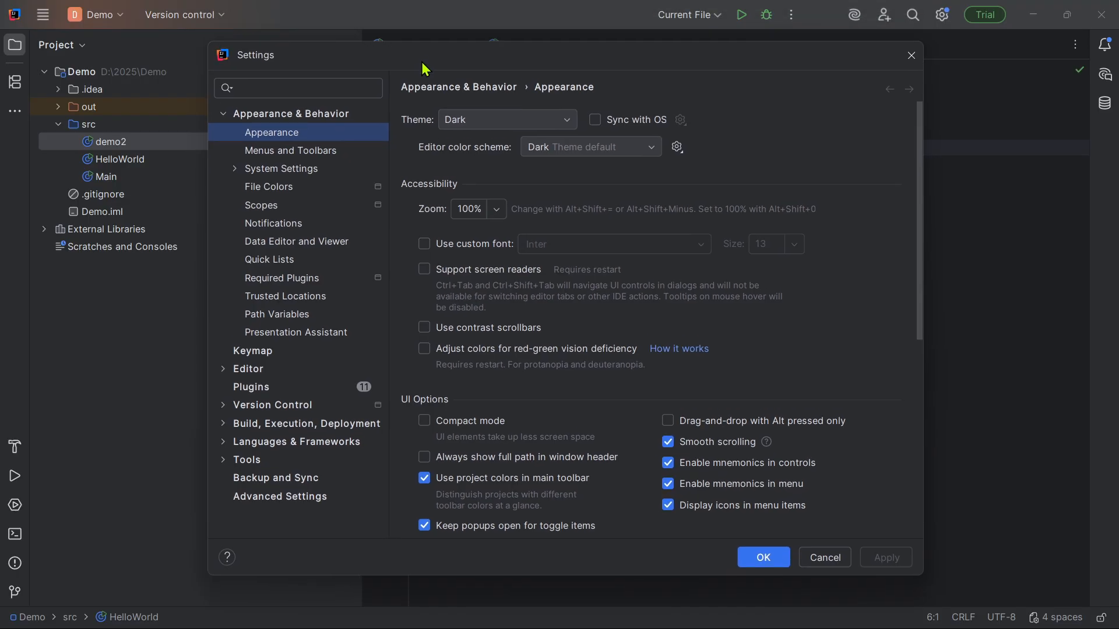
Step: Try the Darcula and Light themes for the IDE and switch back to the Dark theme
click(468, 125)
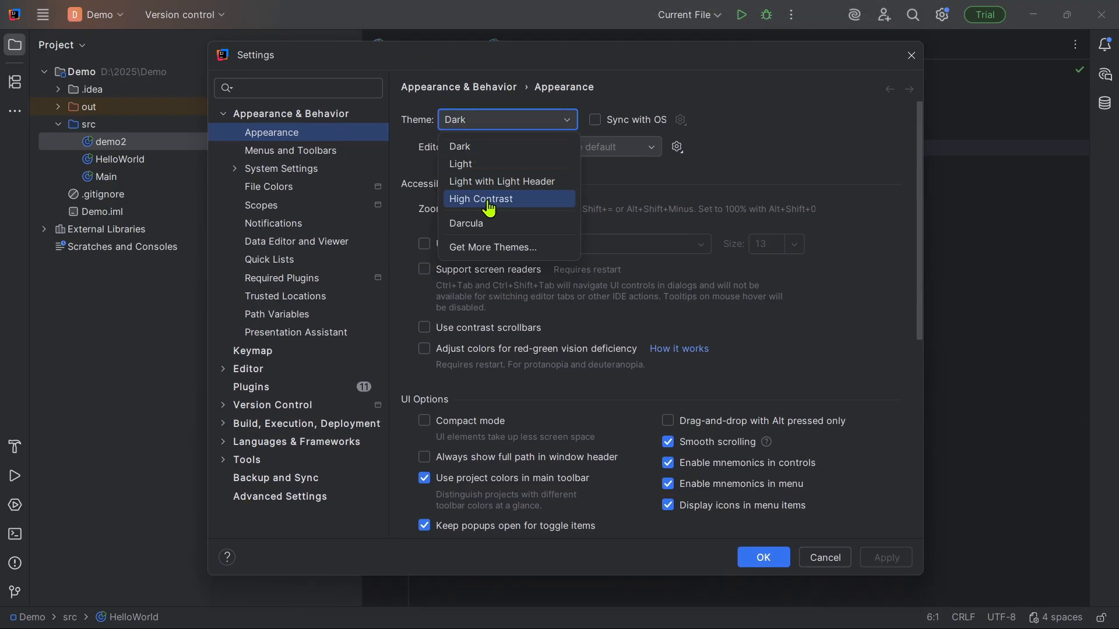
click(485, 224)
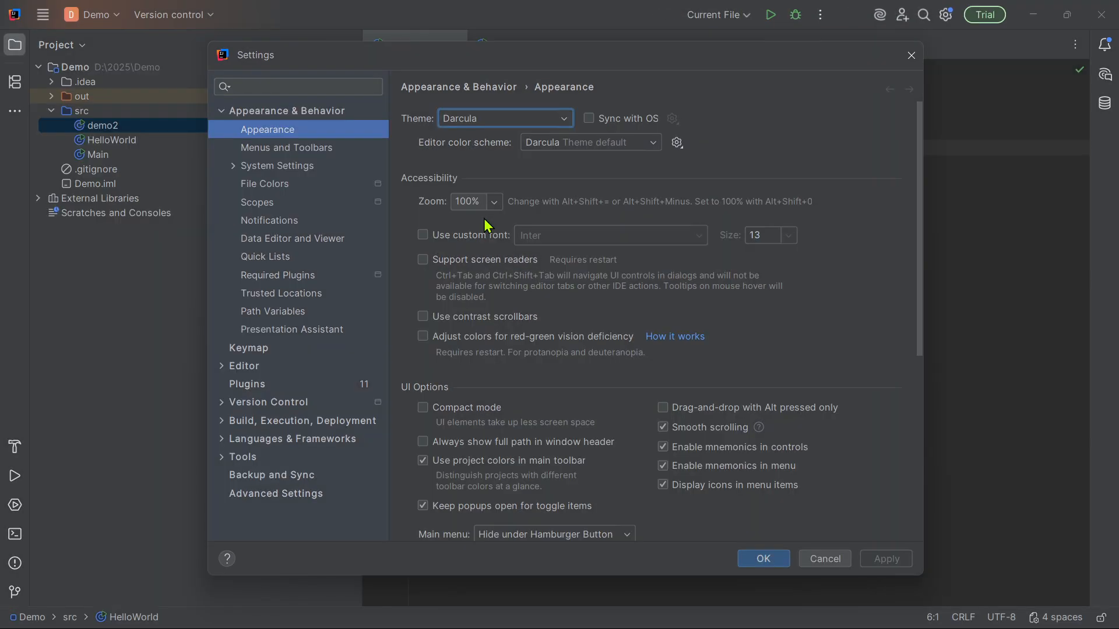
click(498, 120)
click(481, 154)
click(481, 127)
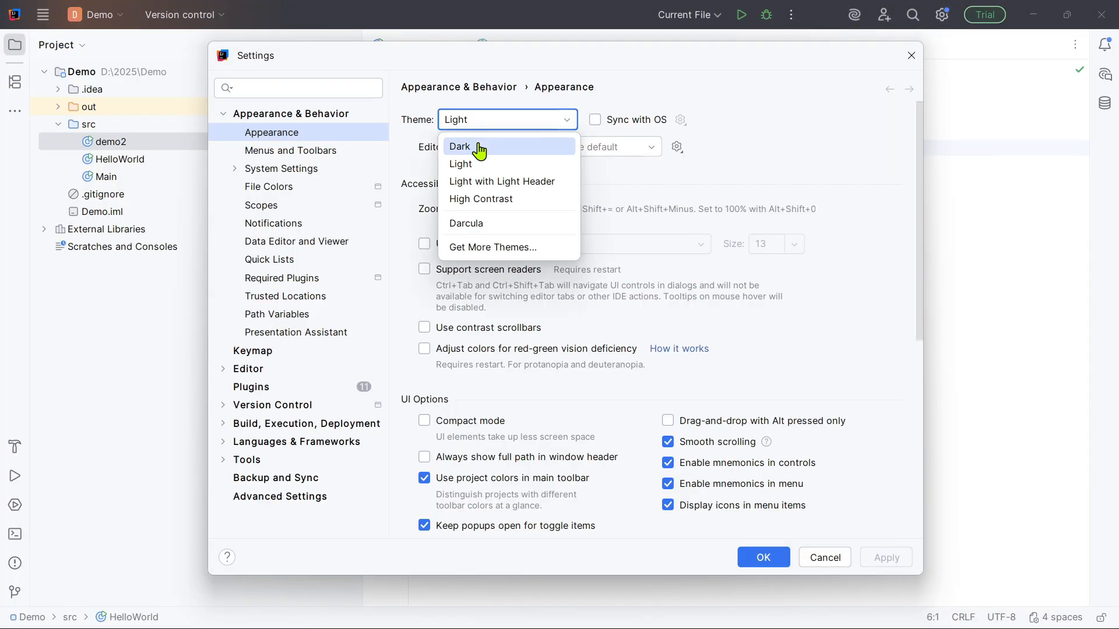
click(479, 149)
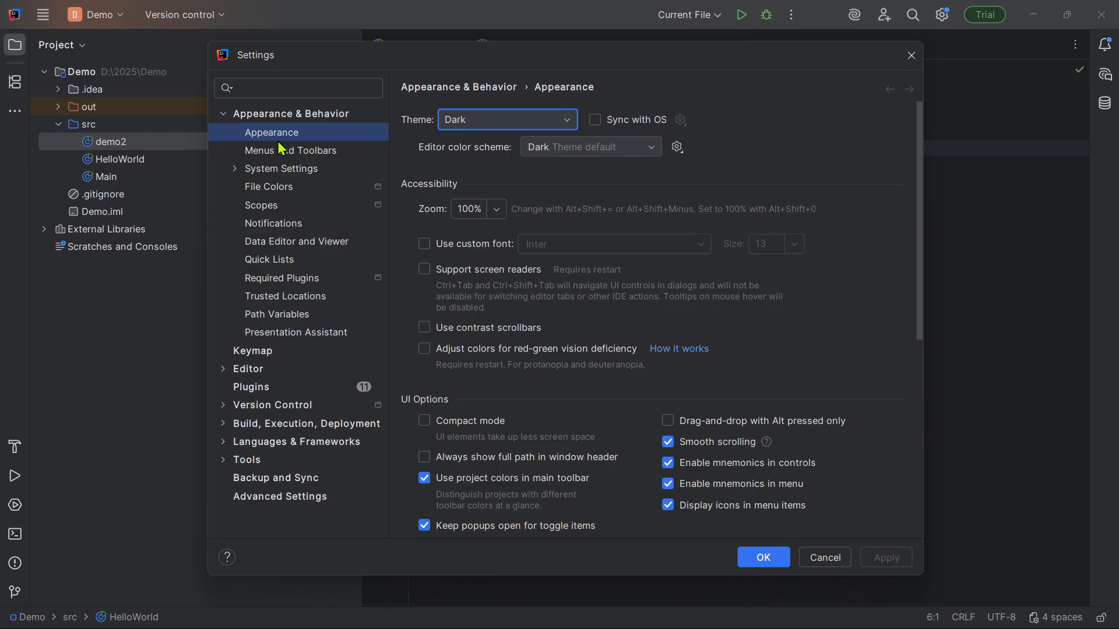
Step: Enable changing the font size with Ctrl+Mouse Wheel in the active editor under the general editor settings, and save the settings
click(252, 372)
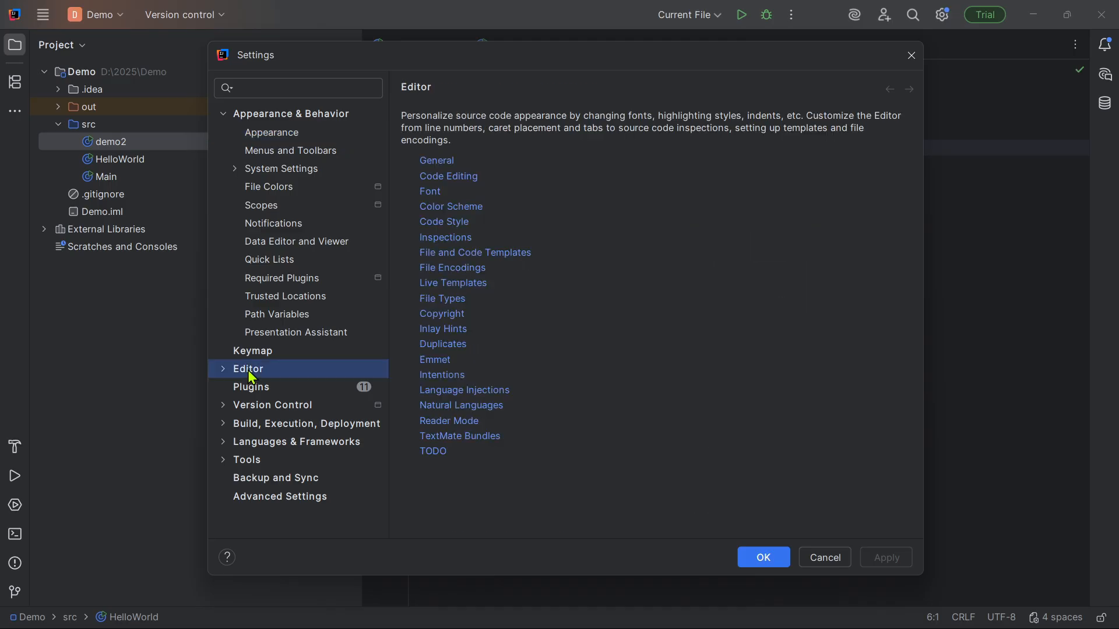
click(443, 165)
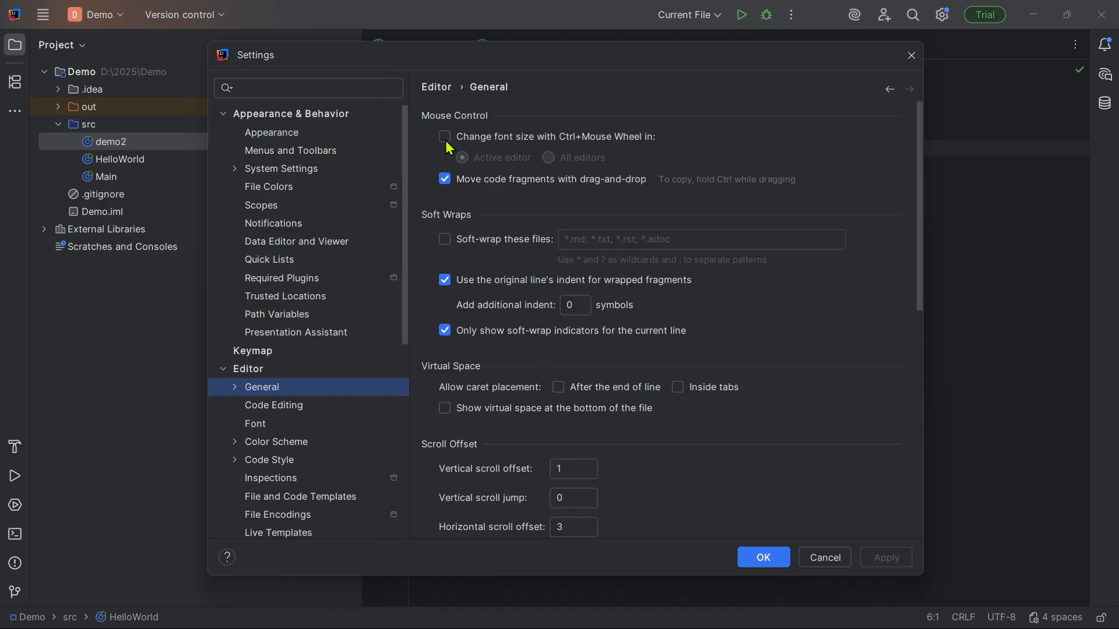
click(445, 141)
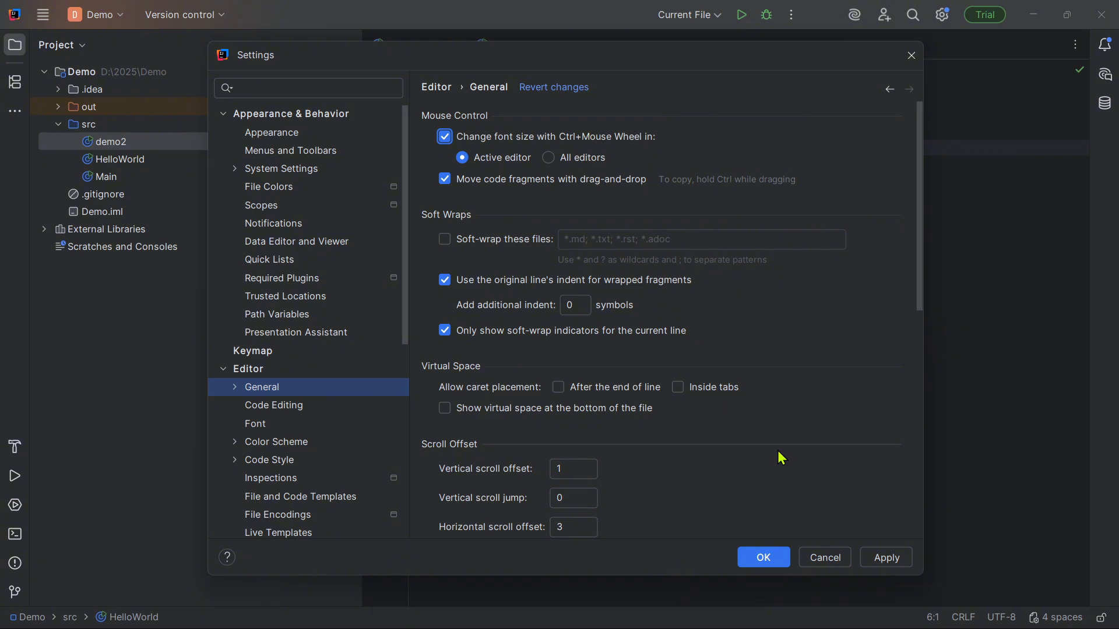
drag(677, 63, 602, 58)
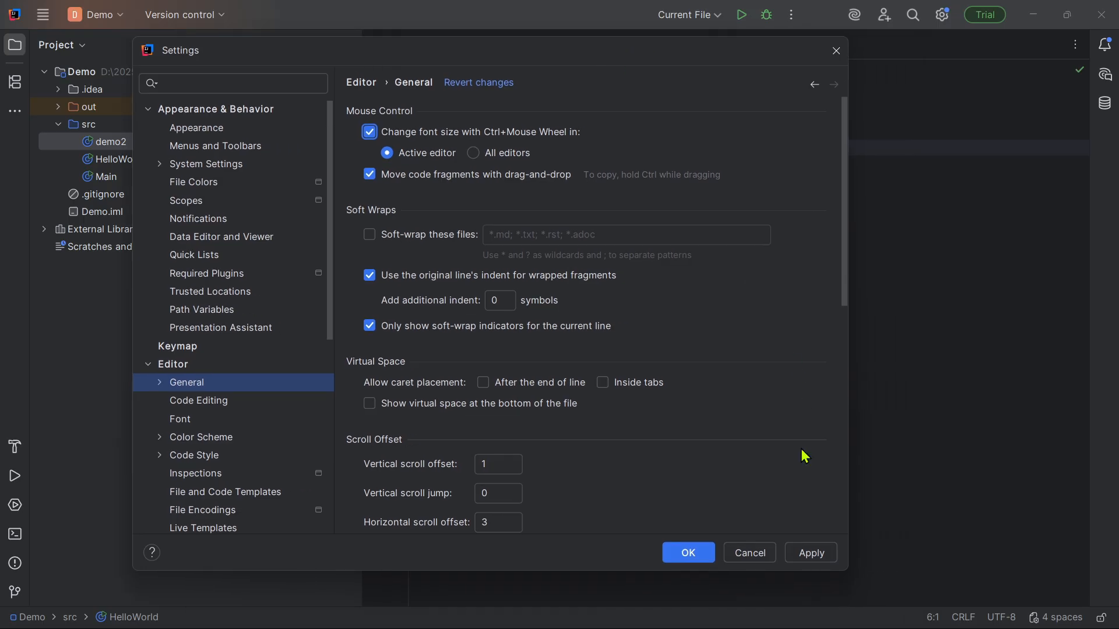
click(813, 559)
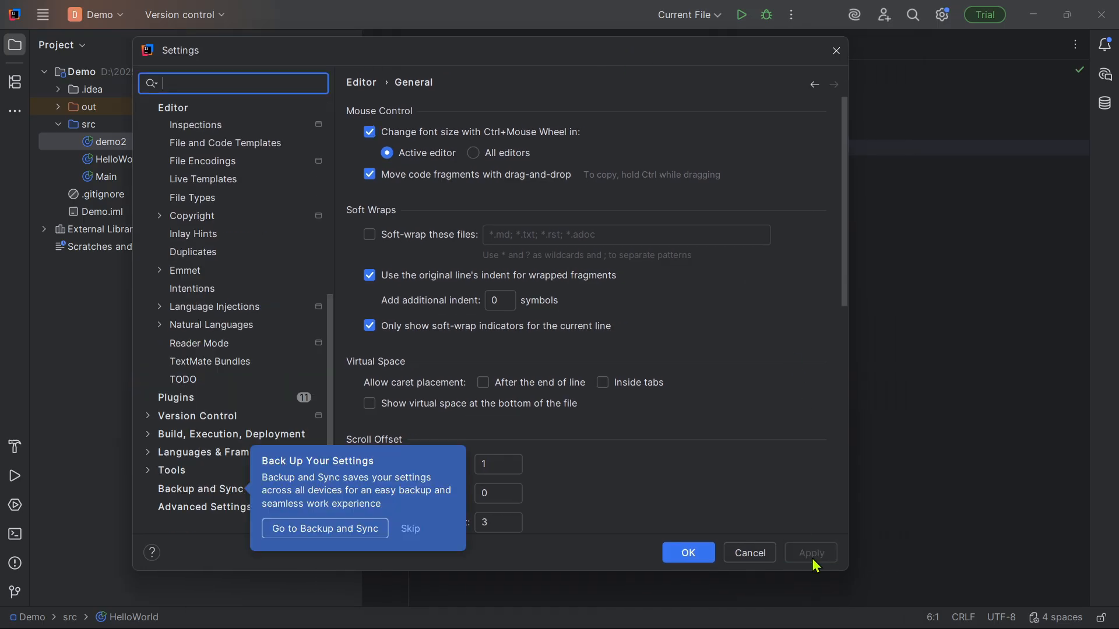
click(690, 552)
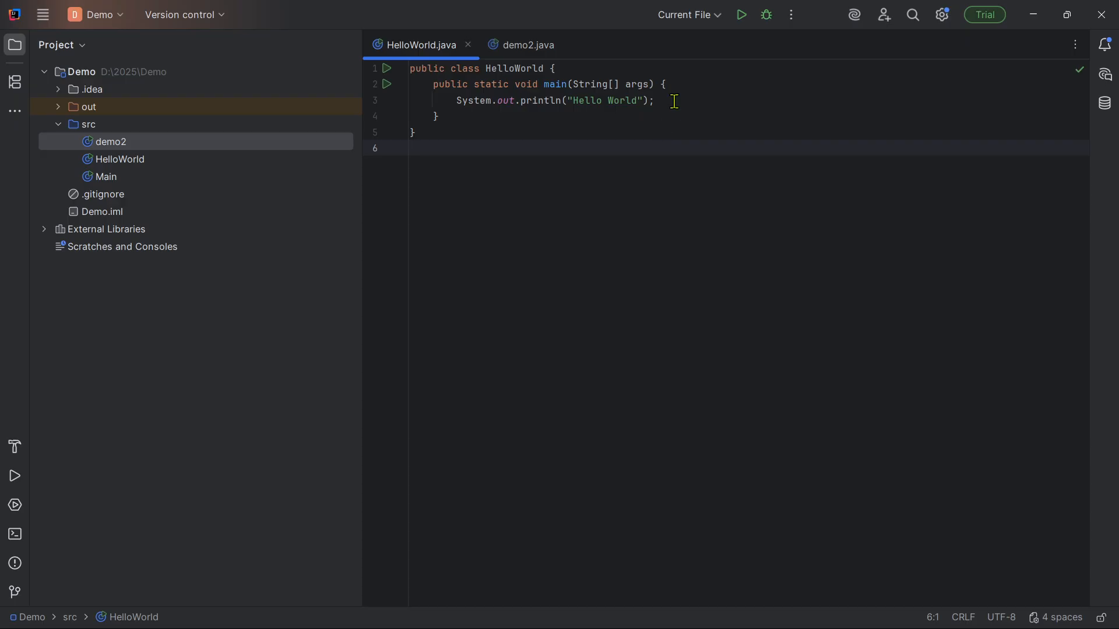
Step: Try out font zooming in the HelloWorld.java editor and leave the font size at 17 pt
click(675, 101)
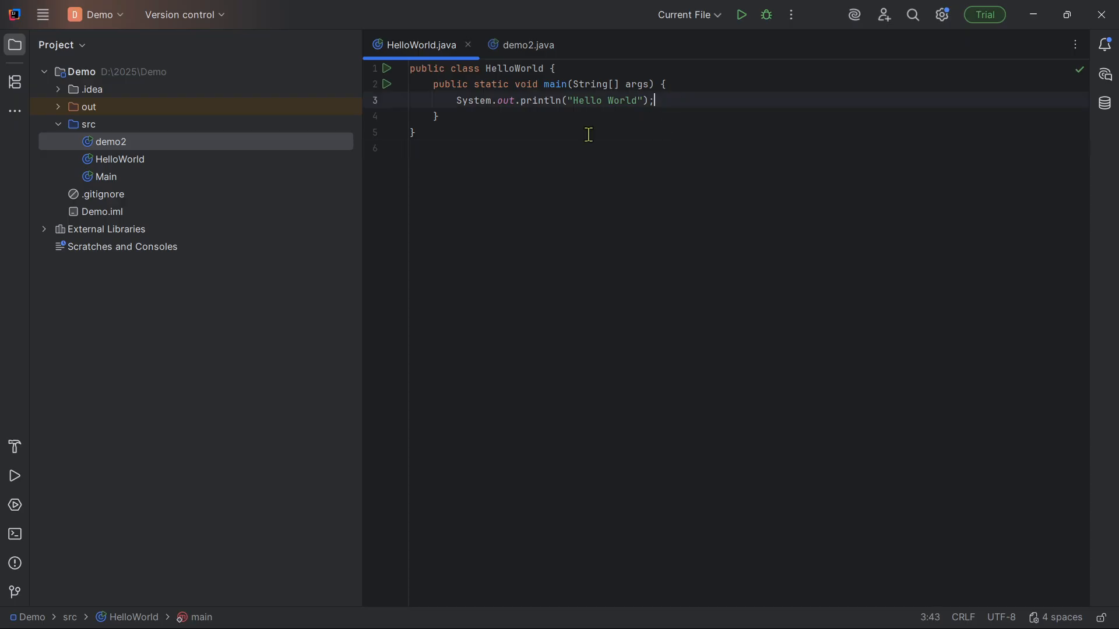
click(464, 116)
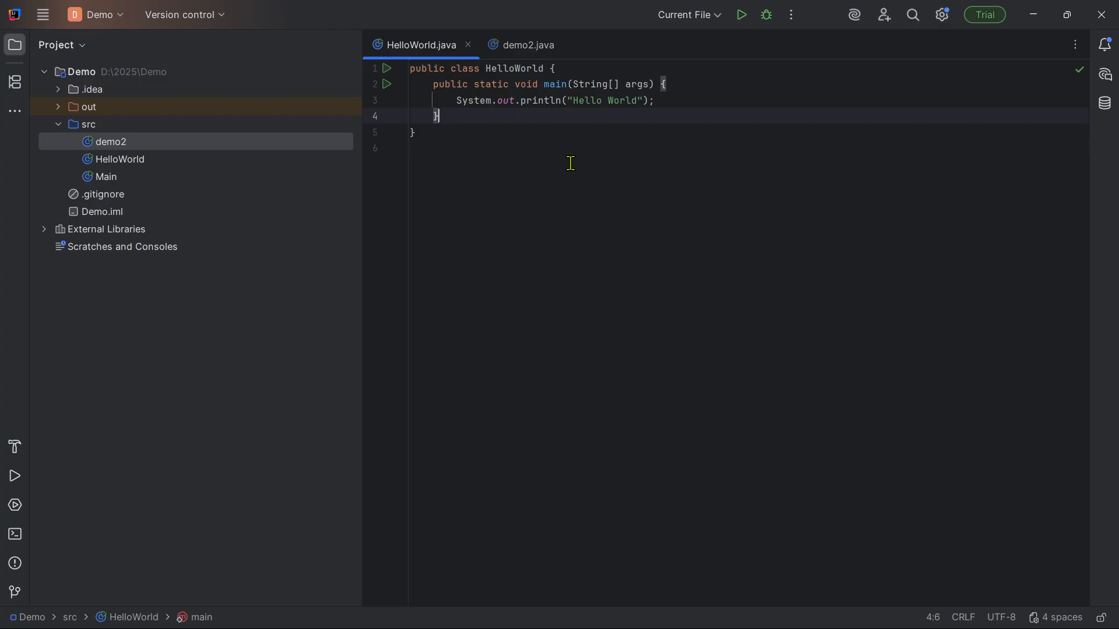
ctrl+scroll(570, 160, up, 5)
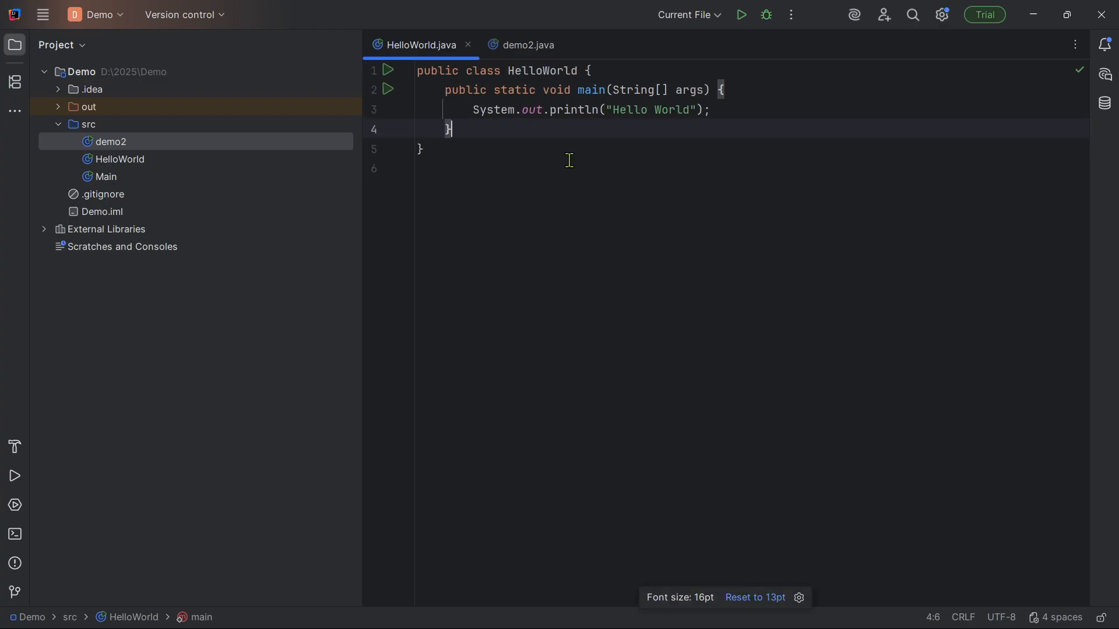
scroll(570, 160, up, 3)
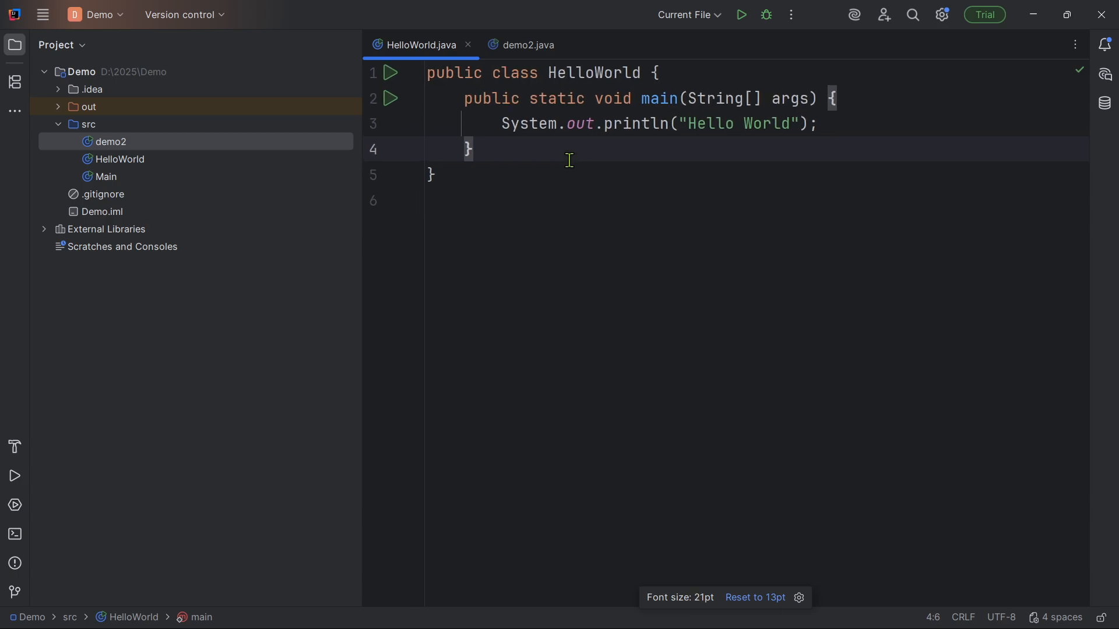
ctrl+scroll(570, 161, down, 6)
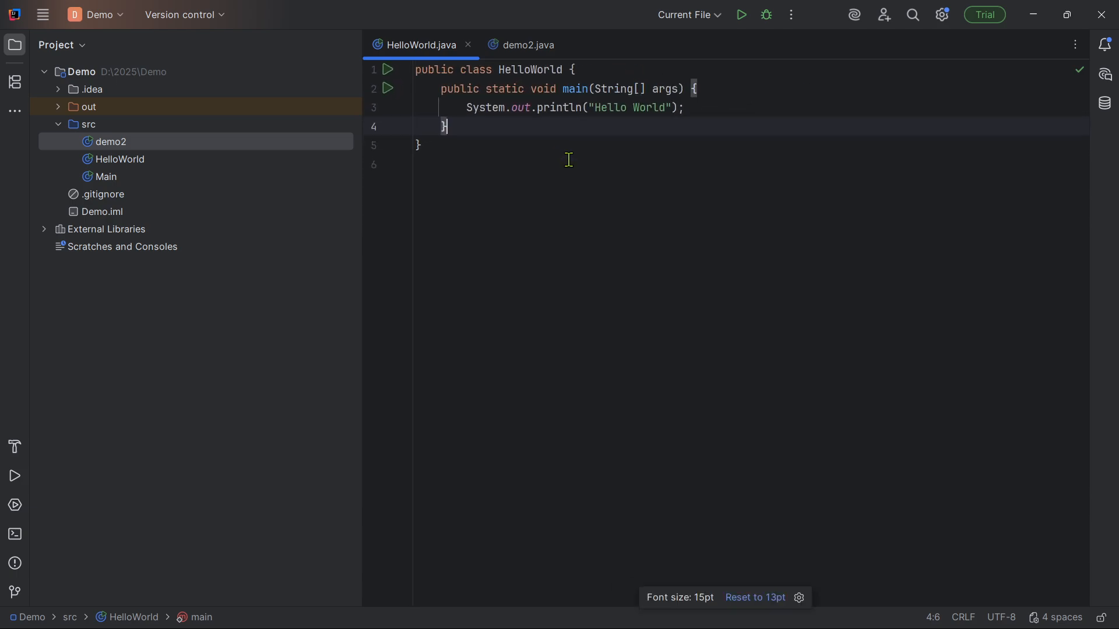
ctrl+scroll(570, 160, up, 2)
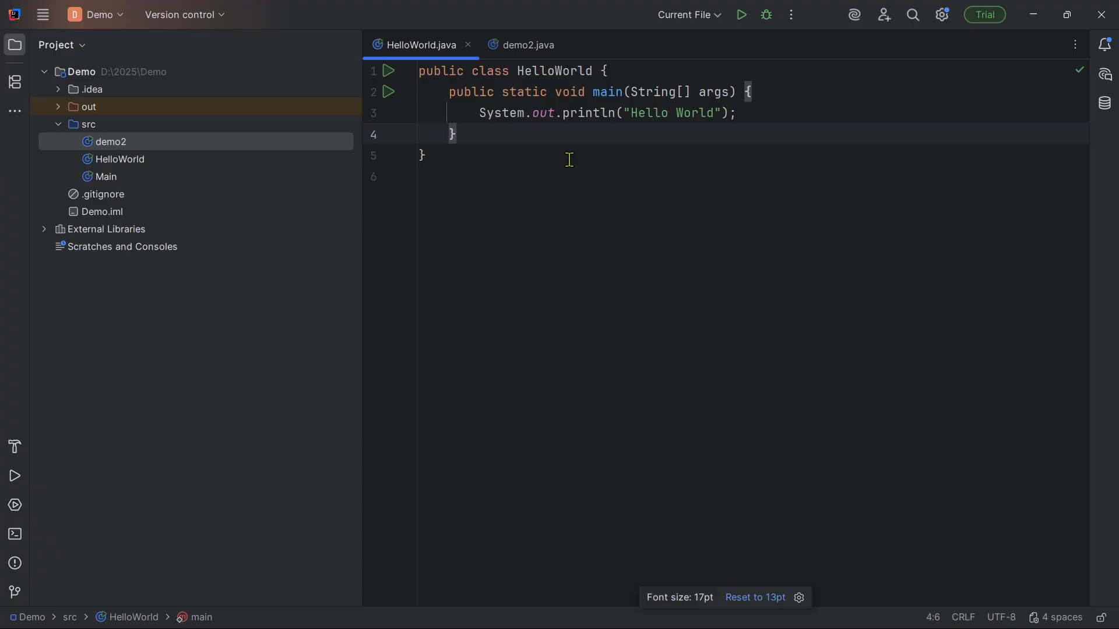